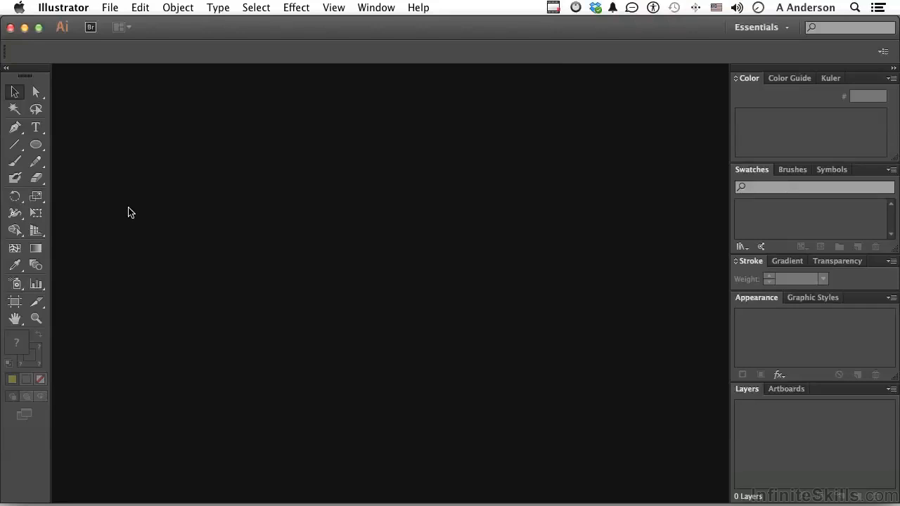
Step: Create a new 960 x 560 px document with the Web profile and one artboard
click(111, 8)
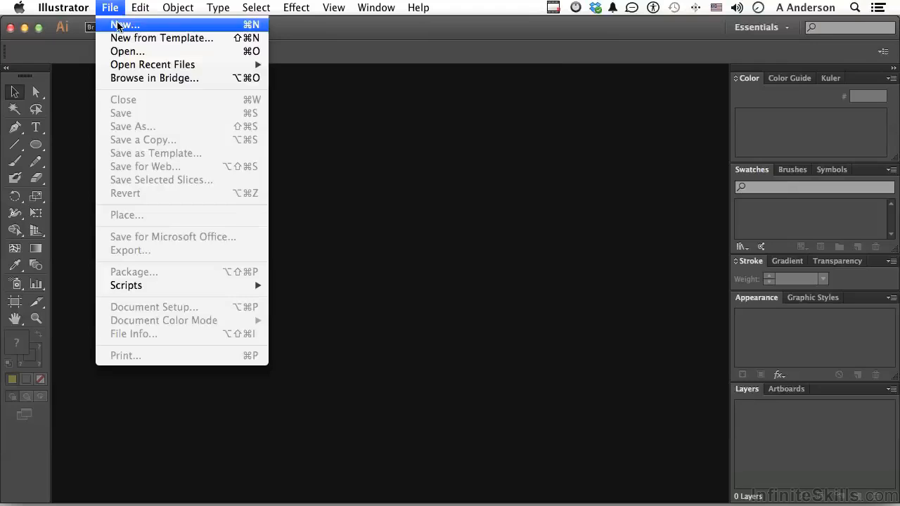
click(117, 26)
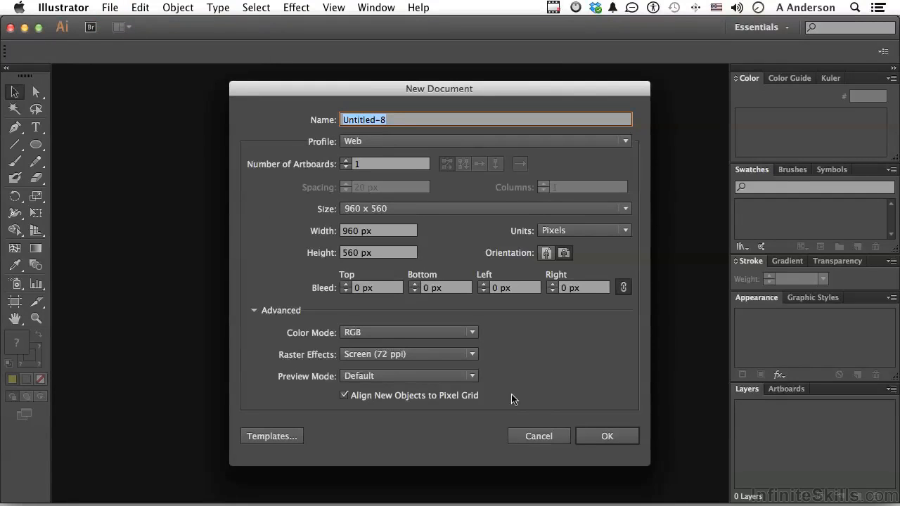
click(587, 436)
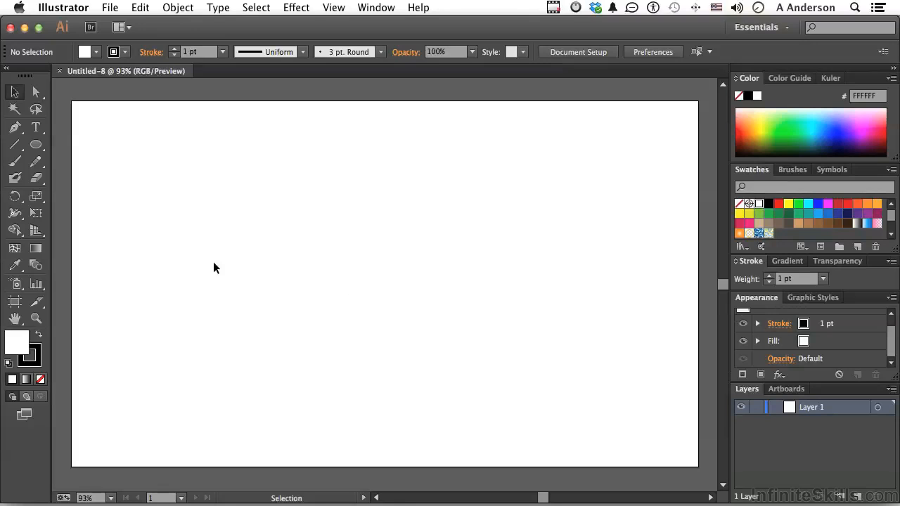
Step: Draw a small circle near the artboard's upper-left corner with the Ellipse tool and fill it with yellow-green CDE100
click(39, 145)
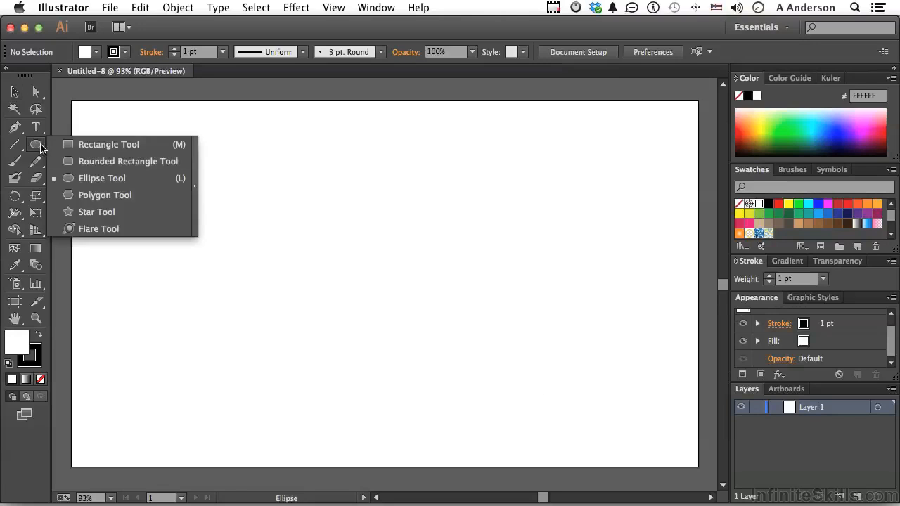
click(102, 178)
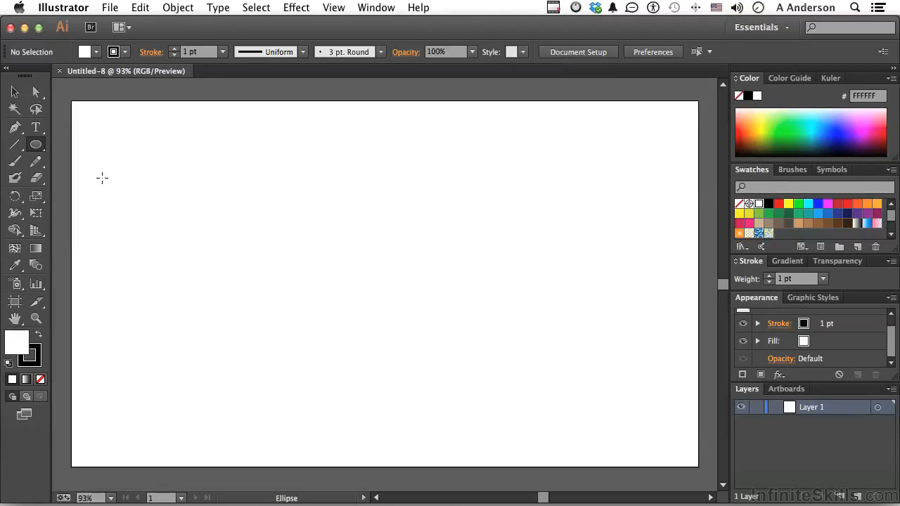
drag(111, 140, 165, 197)
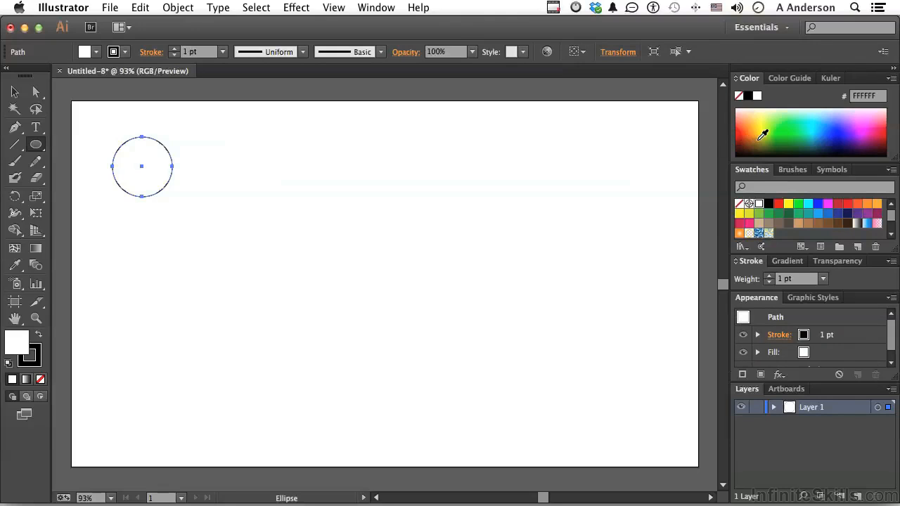
click(767, 130)
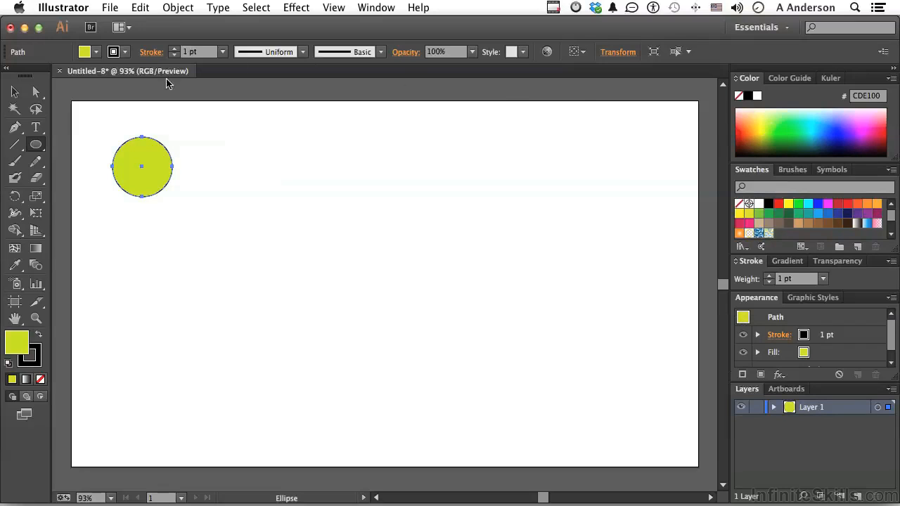
Step: Move the circle slightly right and duplicate it four times across the upper artboard in an uneven row of five
click(15, 93)
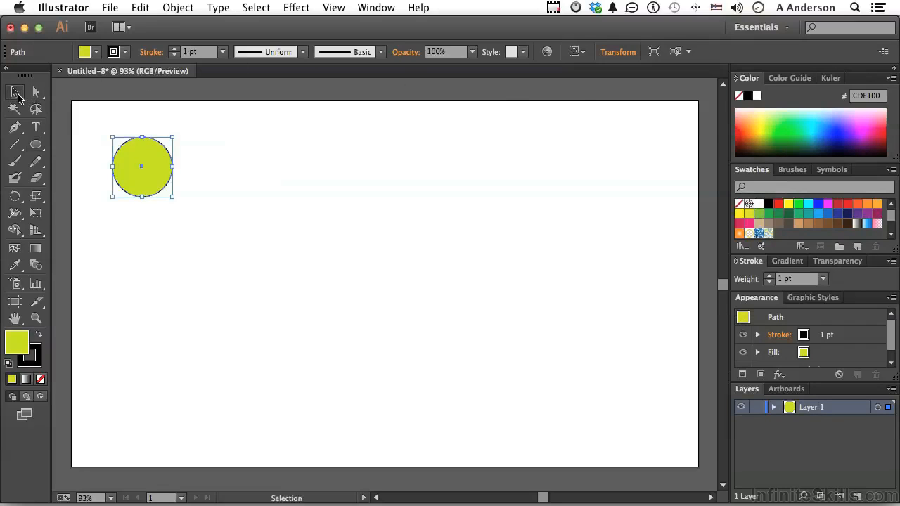
drag(137, 172, 183, 172)
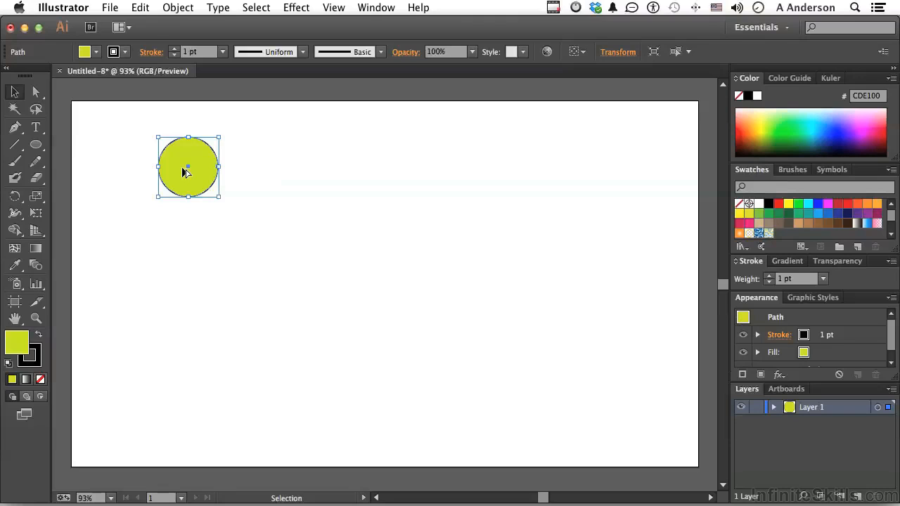
drag(182, 172, 574, 166)
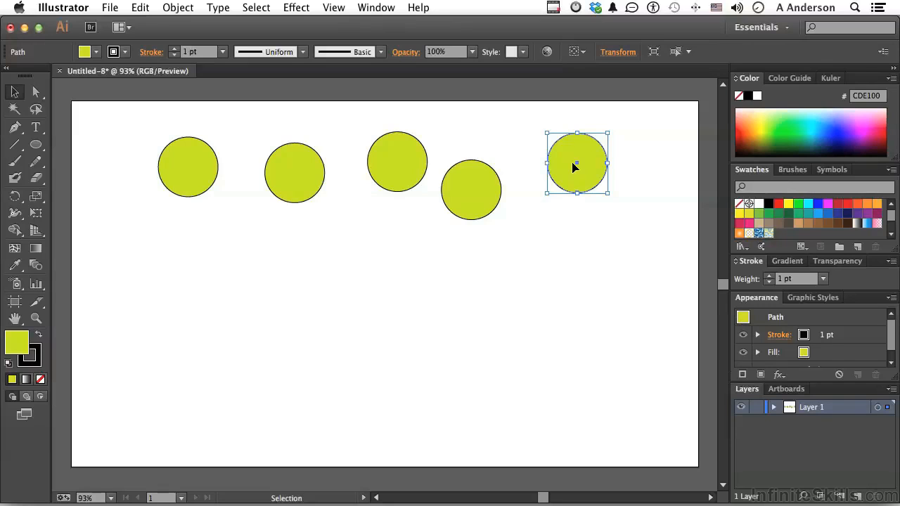
Step: Show the document grid and open the Guides & Grid preferences
click(339, 8)
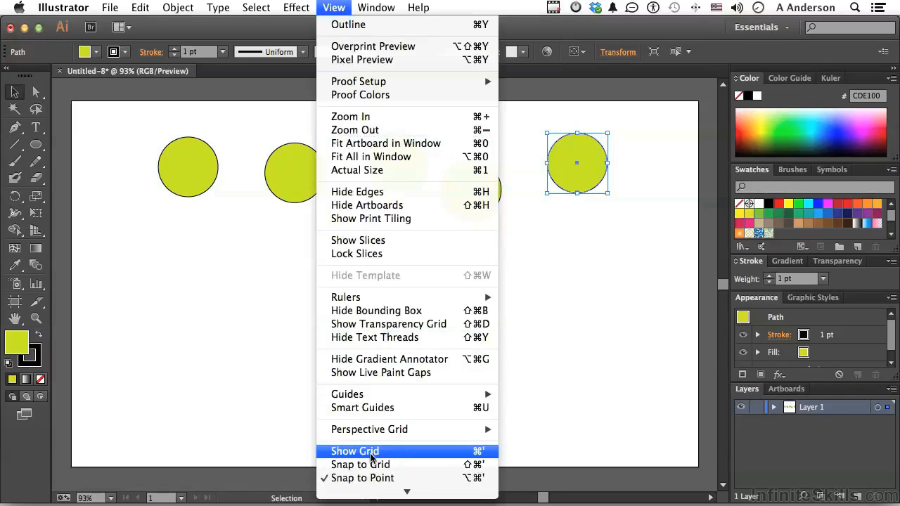
click(370, 451)
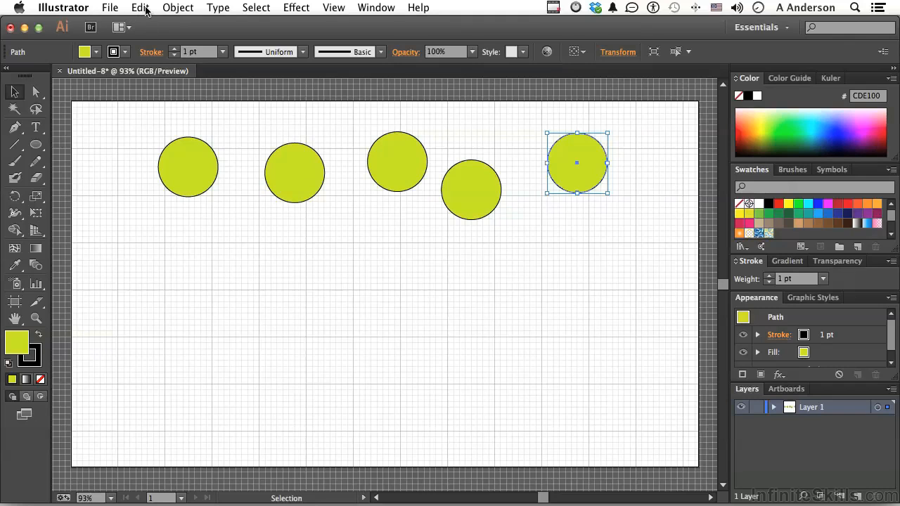
click(82, 9)
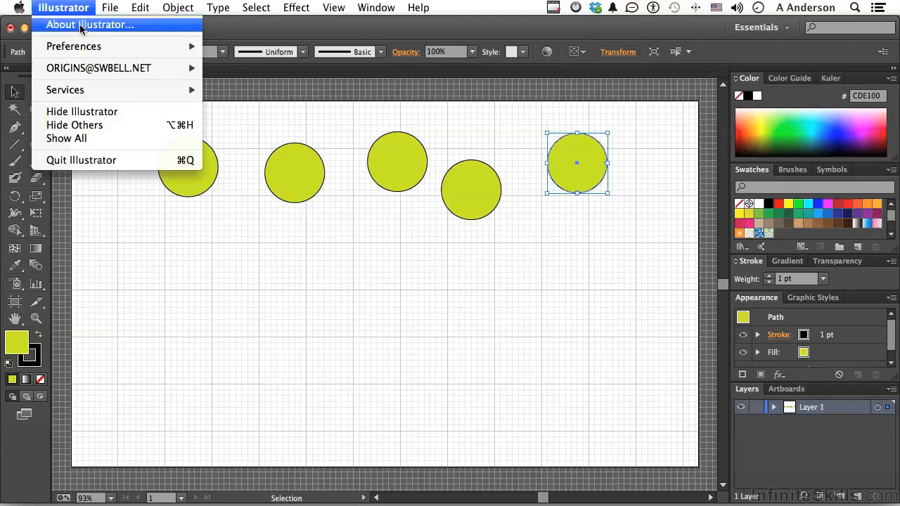
mouse_move(80, 46)
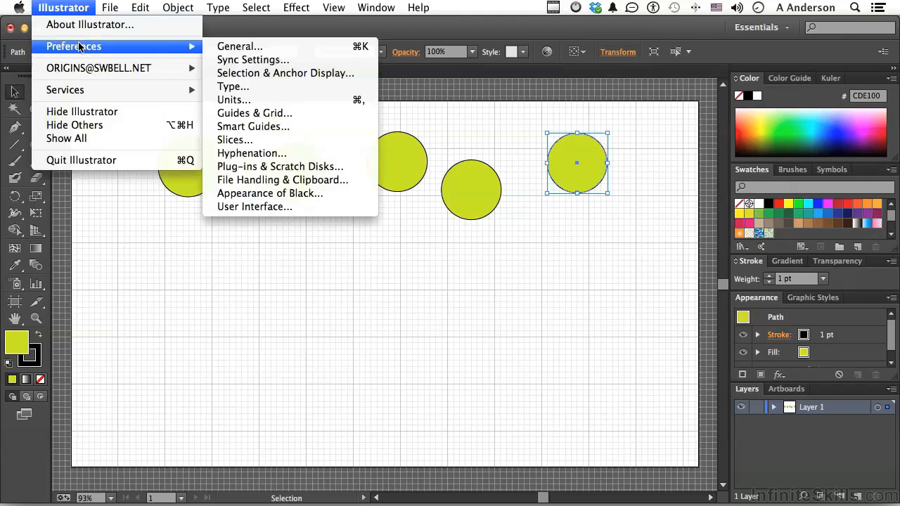
click(247, 114)
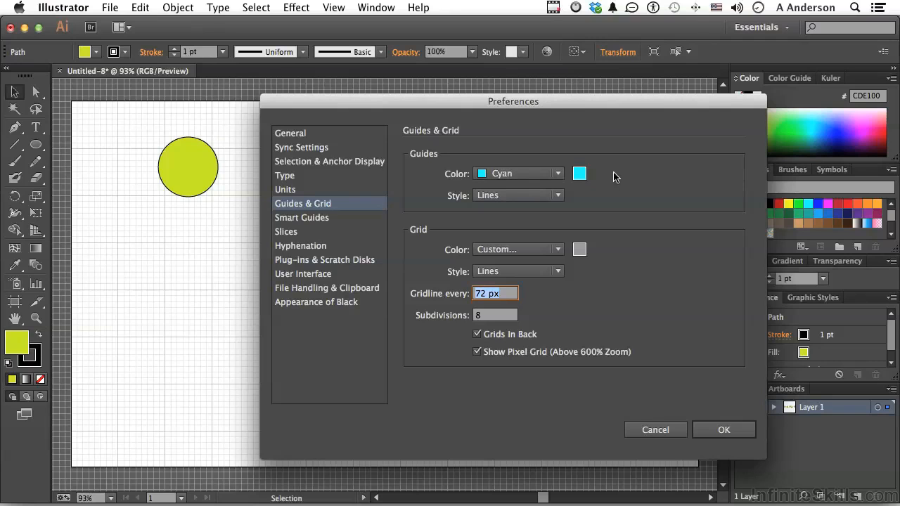
Step: Darken the custom grid color to a dark gray, keep the guide and grid styles as Lines, and apply the preferences
click(495, 194)
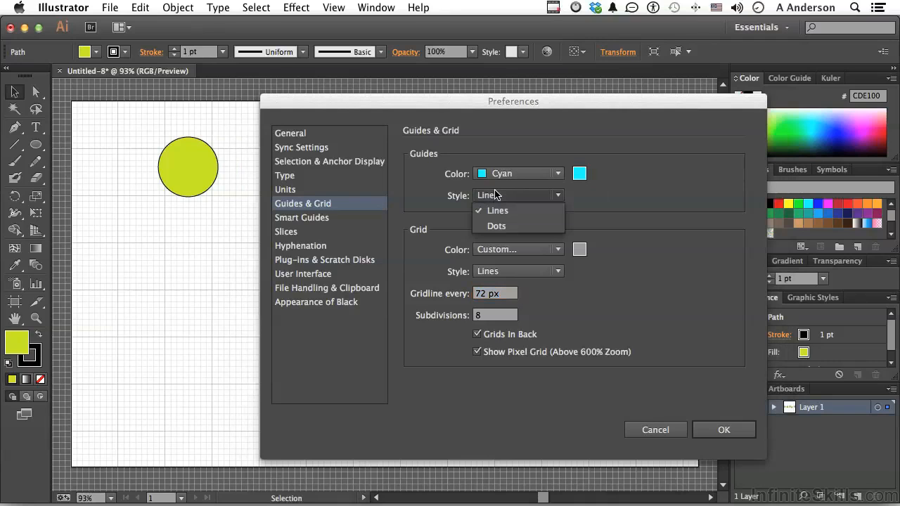
click(596, 210)
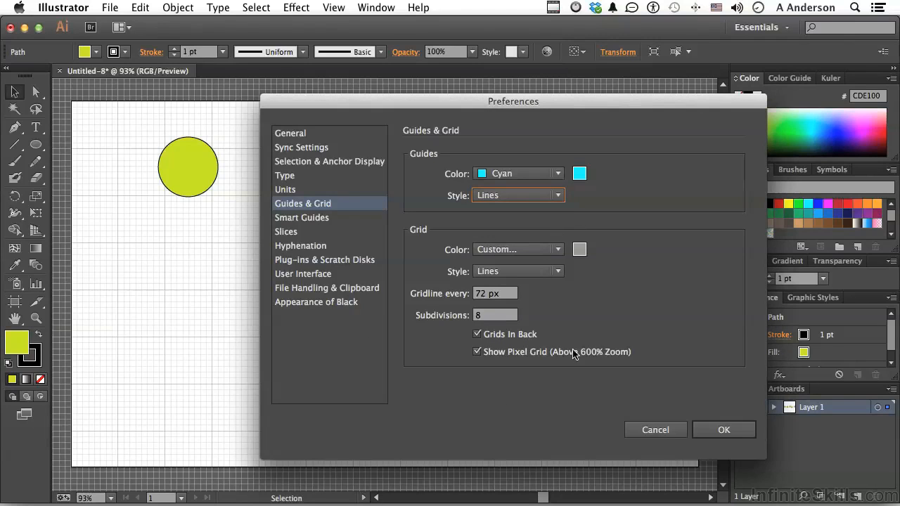
click(580, 249)
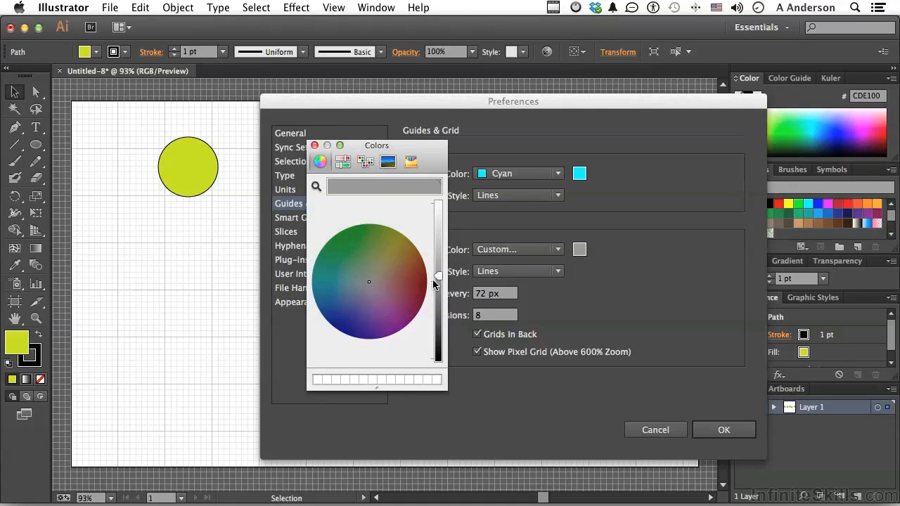
drag(438, 277, 437, 308)
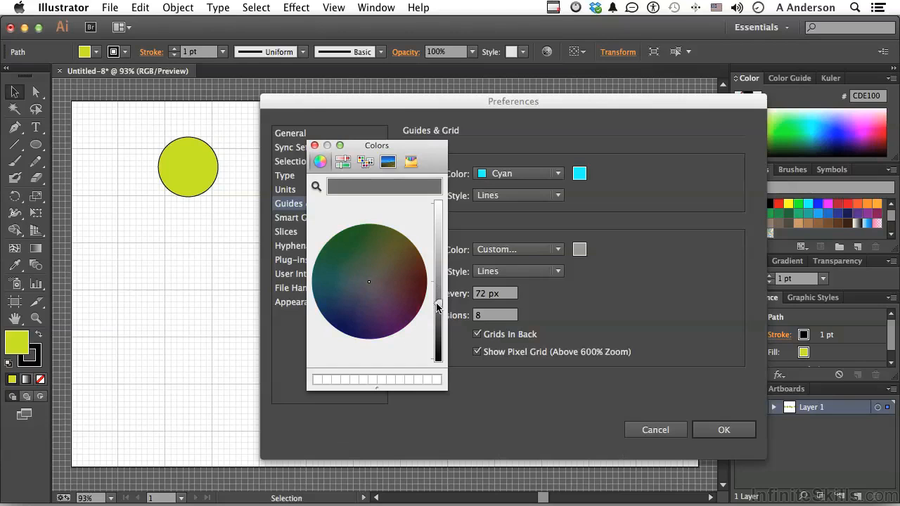
click(314, 146)
click(507, 274)
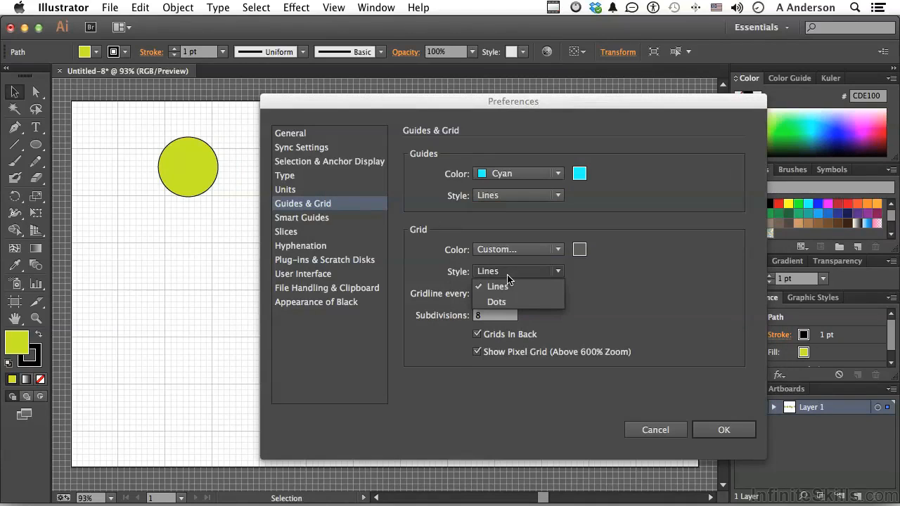
click(508, 284)
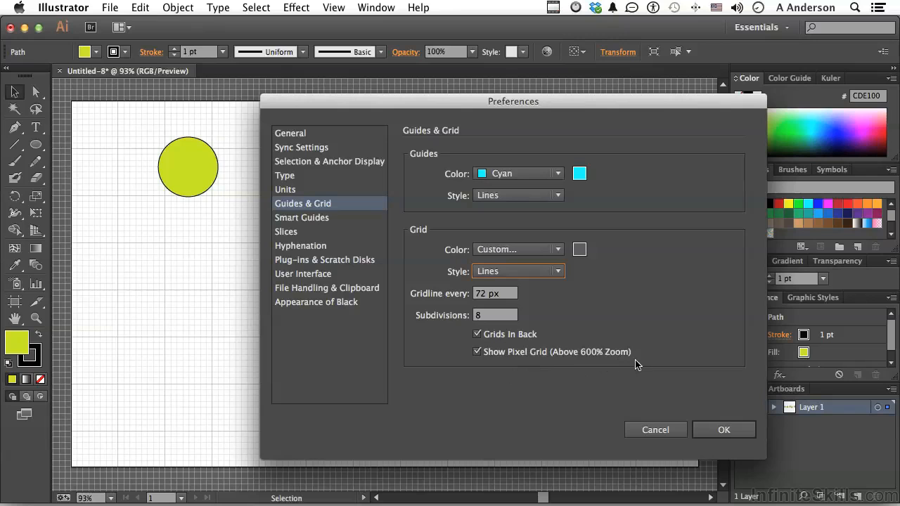
click(725, 429)
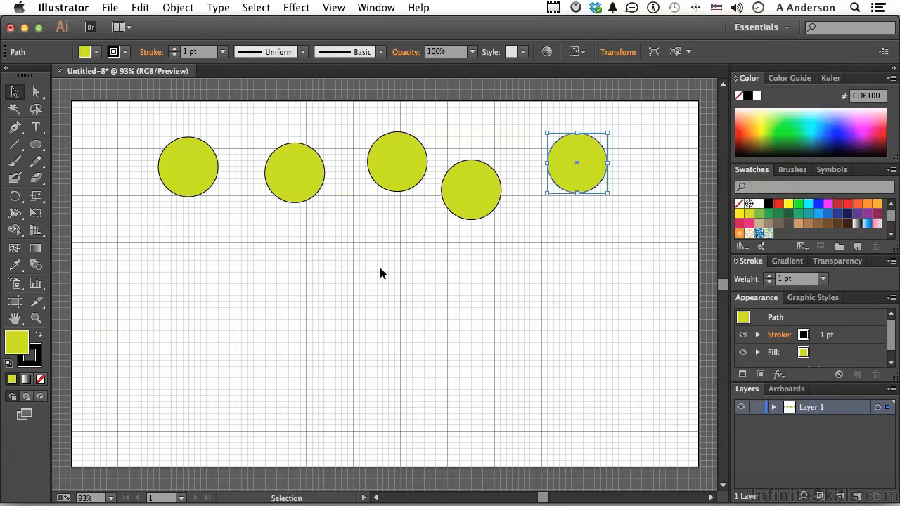
Step: Move the first three circles down into an evenly spaced horizontal row, using the gridlines for alignment
drag(197, 159, 199, 298)
drag(301, 175, 286, 307)
drag(387, 177, 366, 322)
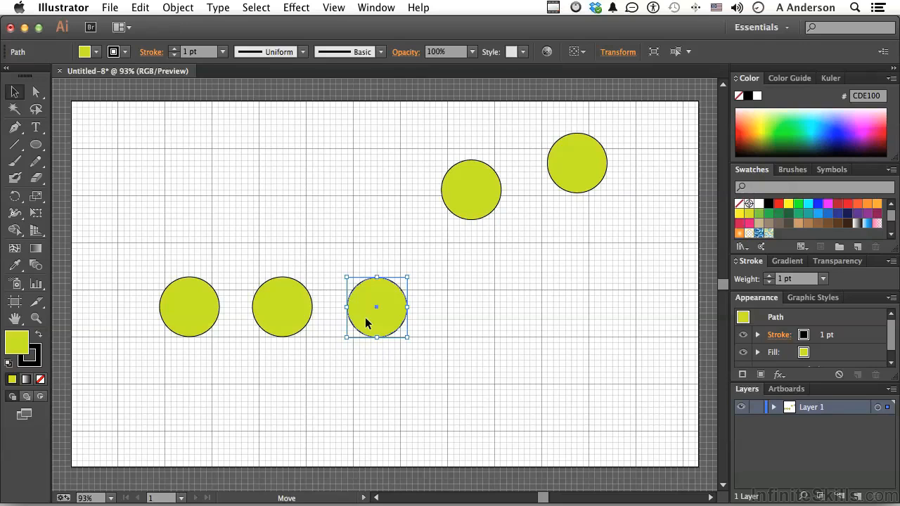
Step: Turn on Snap to Grid and move the remaining two circles down into line with the first three
click(335, 8)
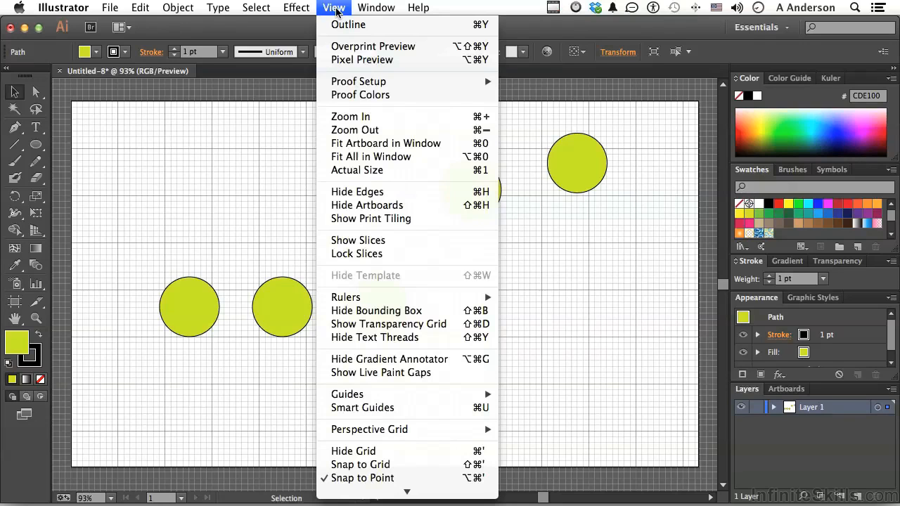
click(376, 465)
drag(470, 197, 473, 318)
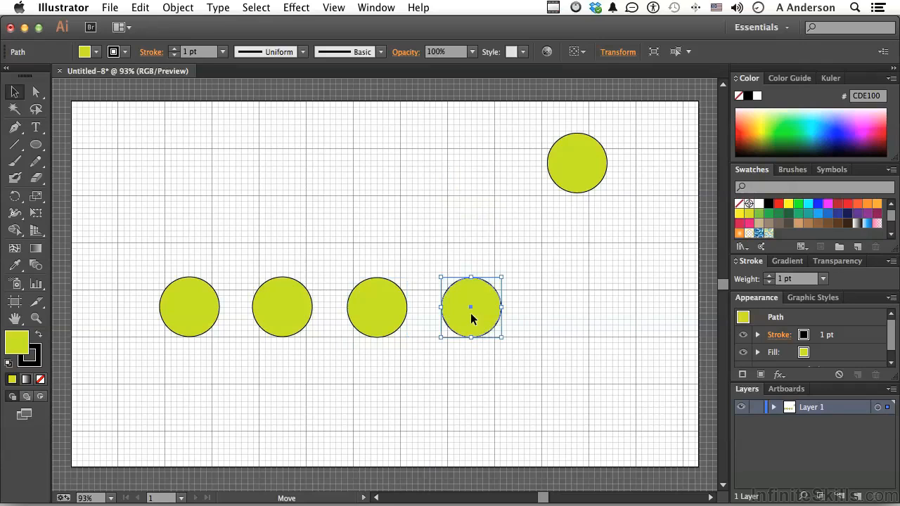
drag(576, 182, 545, 325)
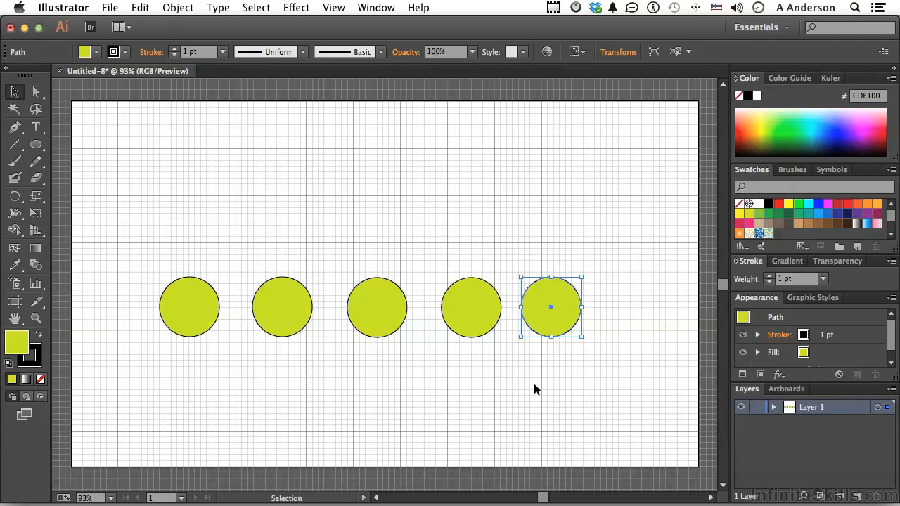
Step: Hide the grid and move the middle circle slightly up out of the row
click(335, 9)
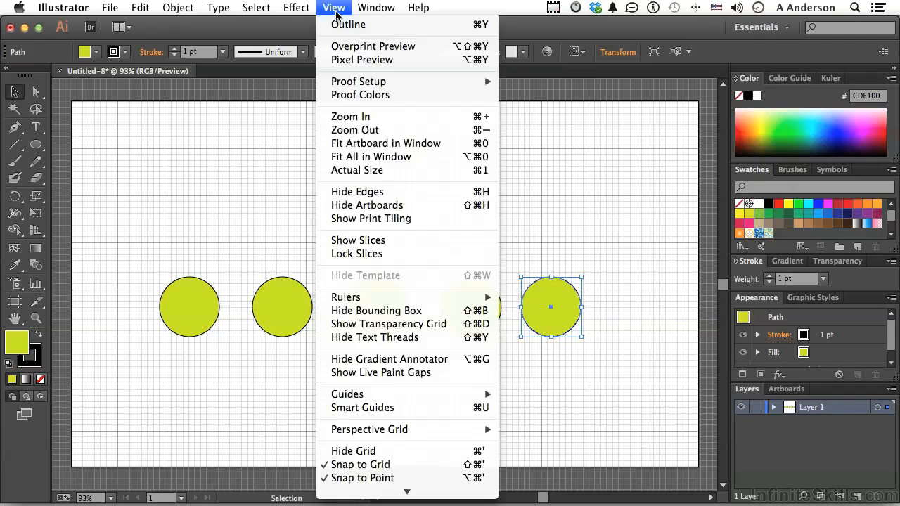
click(387, 451)
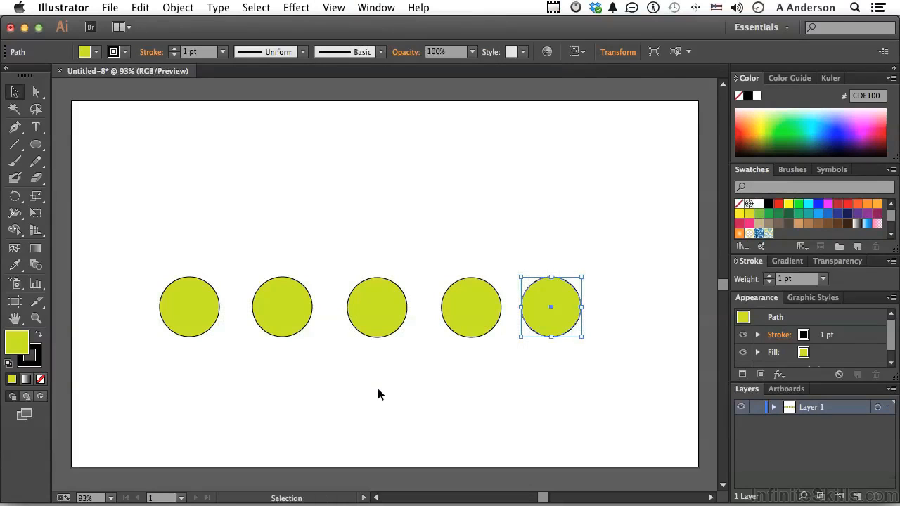
click(378, 394)
drag(377, 309, 382, 294)
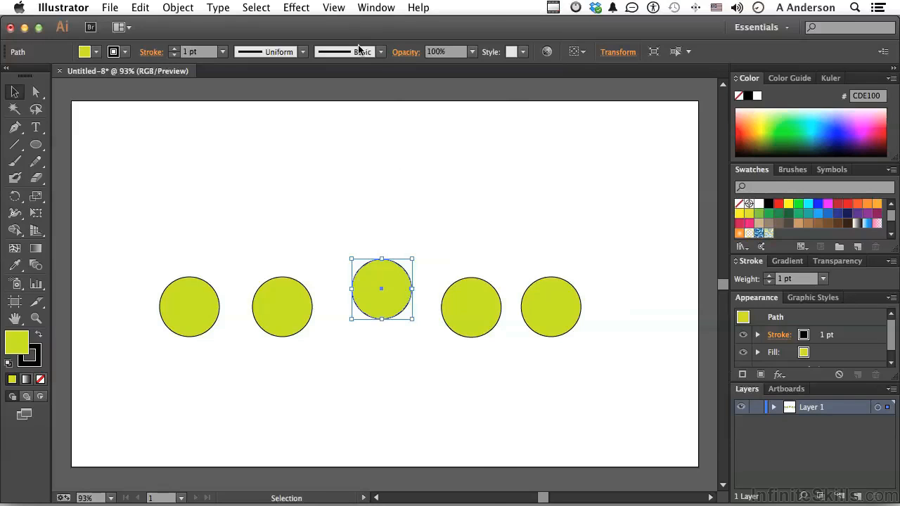
Step: Turn off Snap to Grid and move the fourth circle freely up, well above the row
click(332, 7)
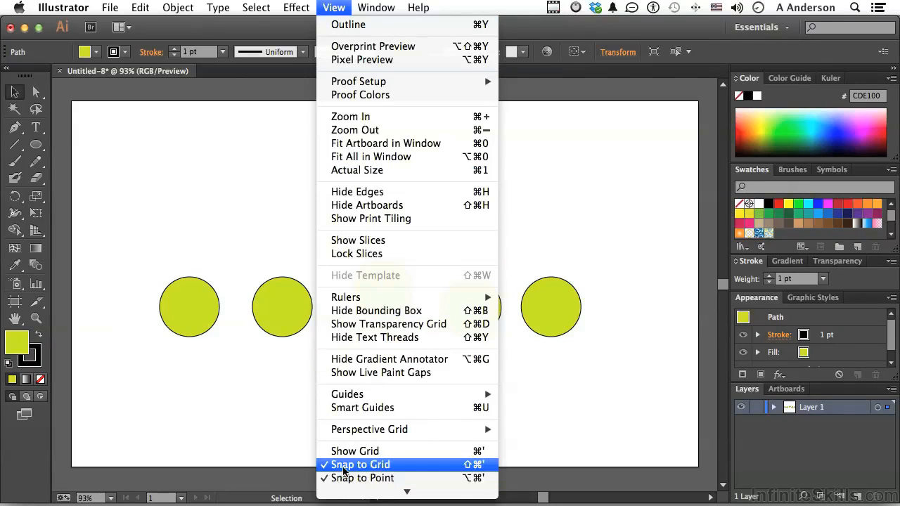
click(343, 465)
drag(466, 332, 478, 229)
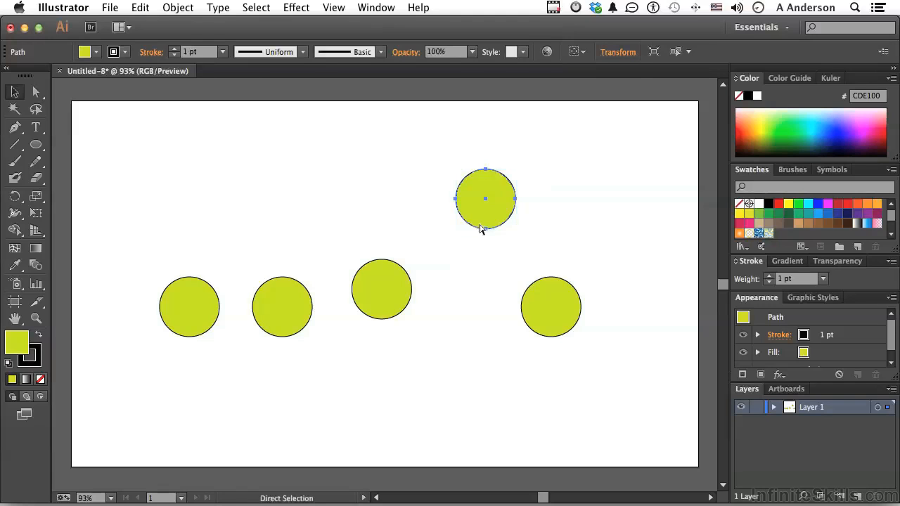
Step: Show the rulers and place a horizontal guide at about 144 px across the raised fourth circle, leaving nothing selected
key(super+r)
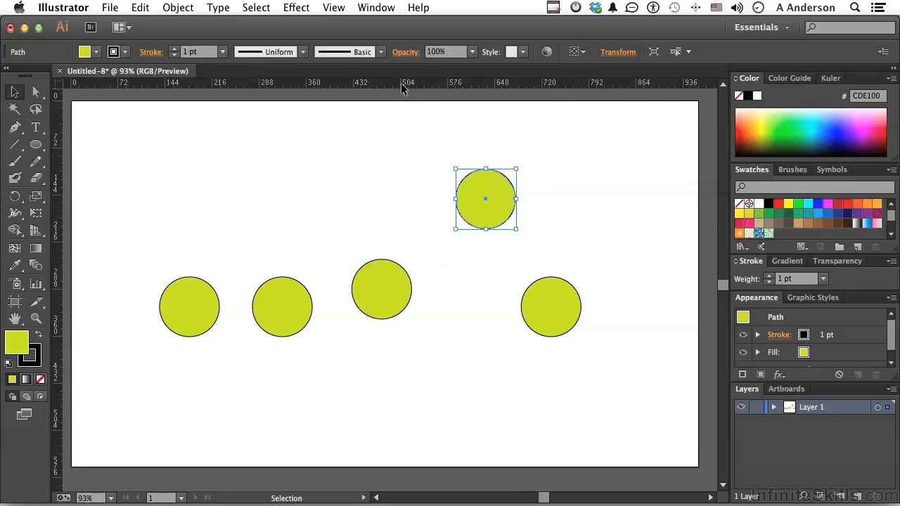
drag(400, 83, 391, 161)
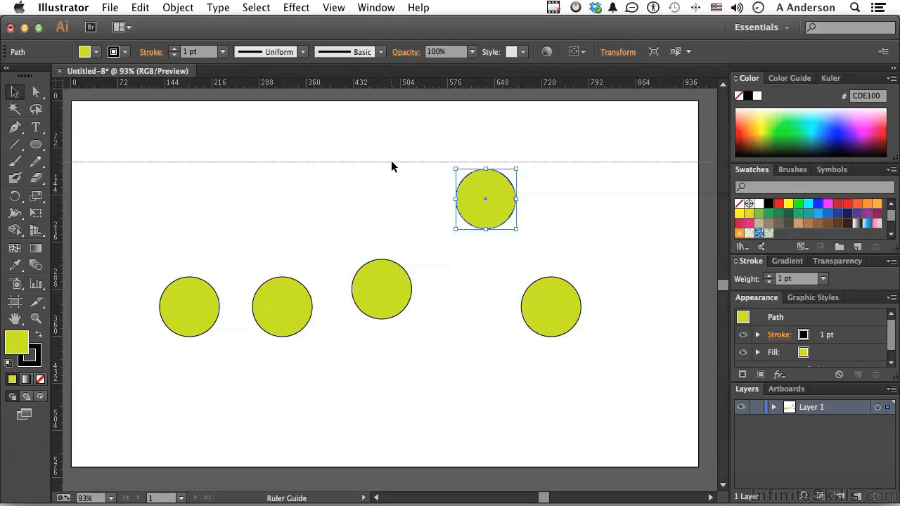
drag(391, 161, 387, 194)
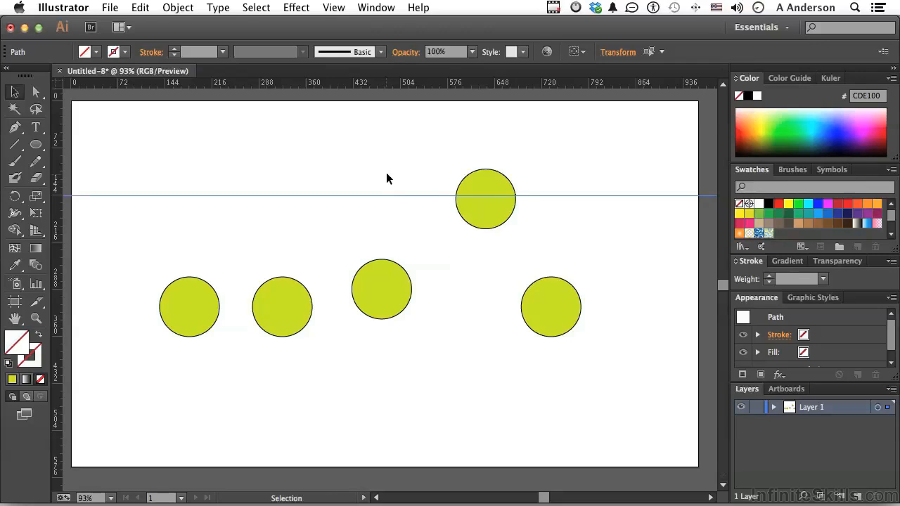
click(386, 176)
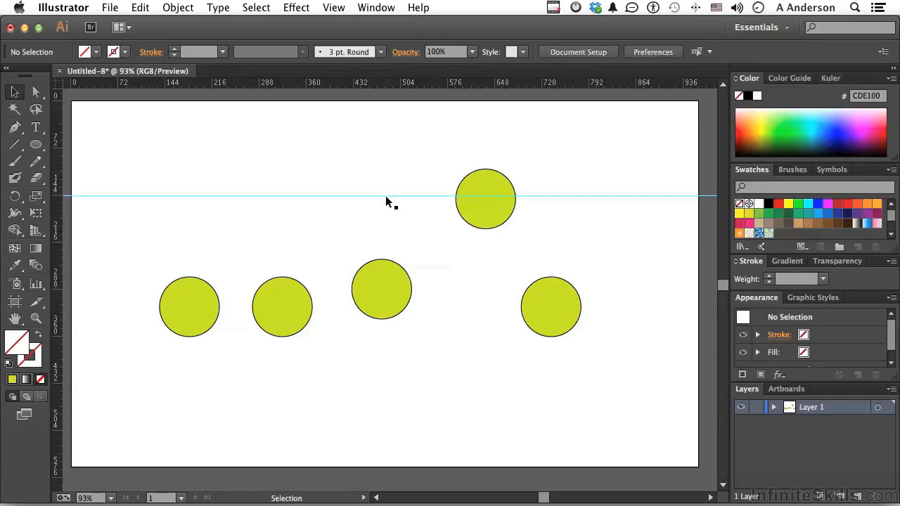
Step: Set the horizontal guide's Y position to 247 px and move the raised circle toward the artboard's upper-right area
click(386, 197)
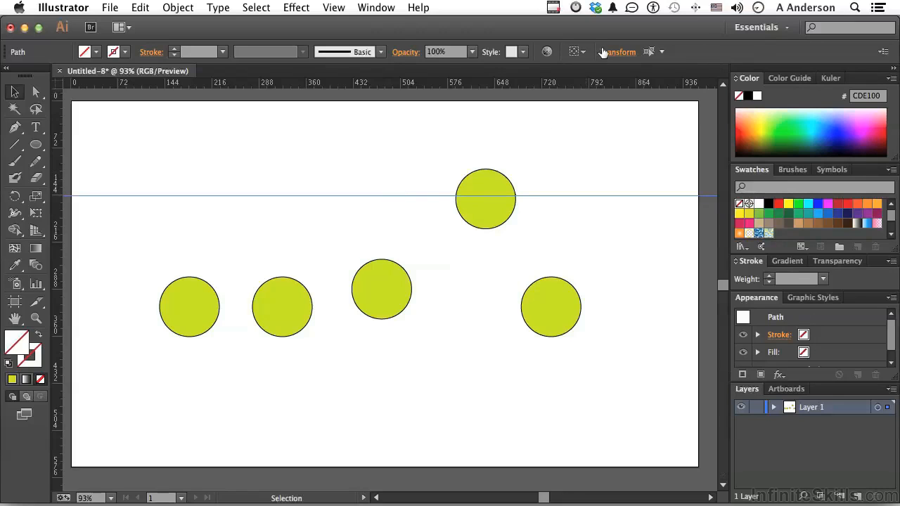
click(621, 53)
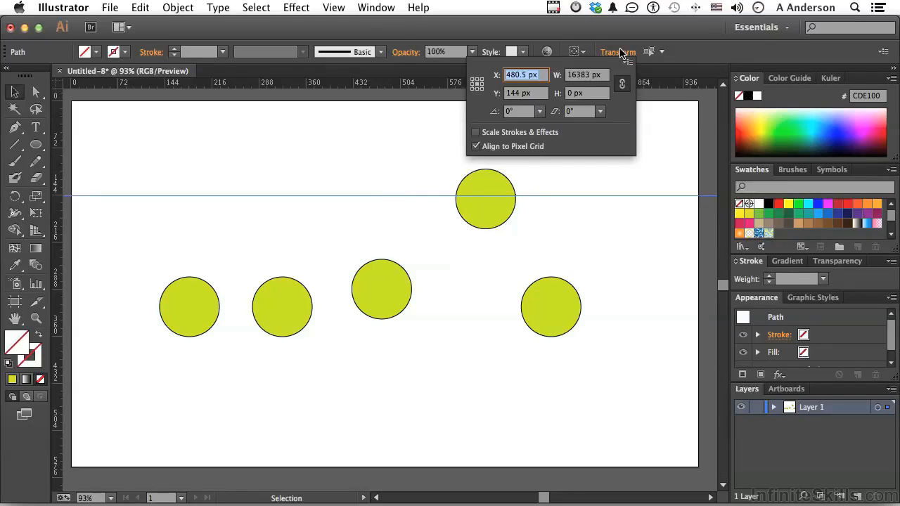
double_click(516, 95)
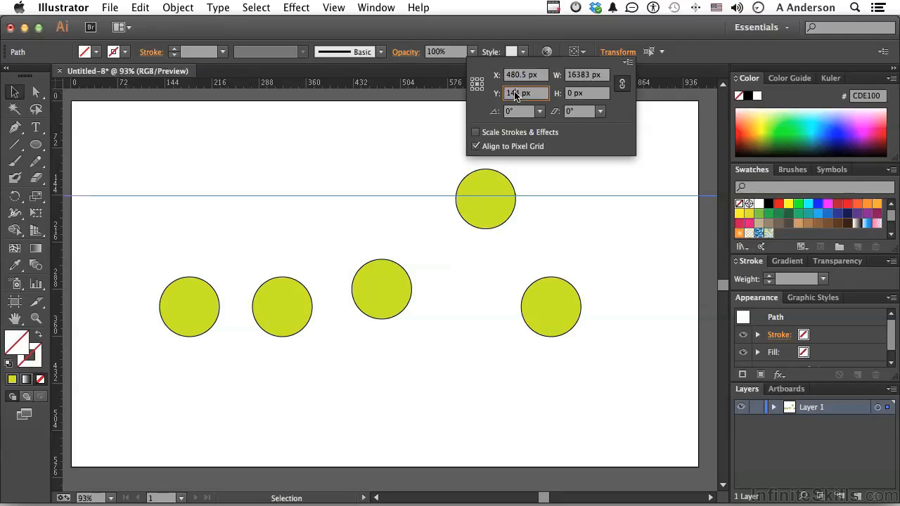
text(247)
key(Return)
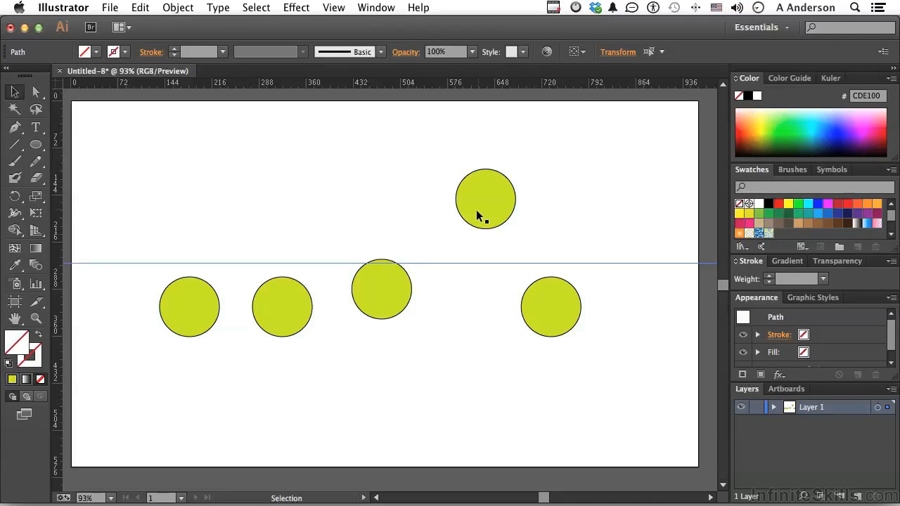
drag(472, 211, 580, 197)
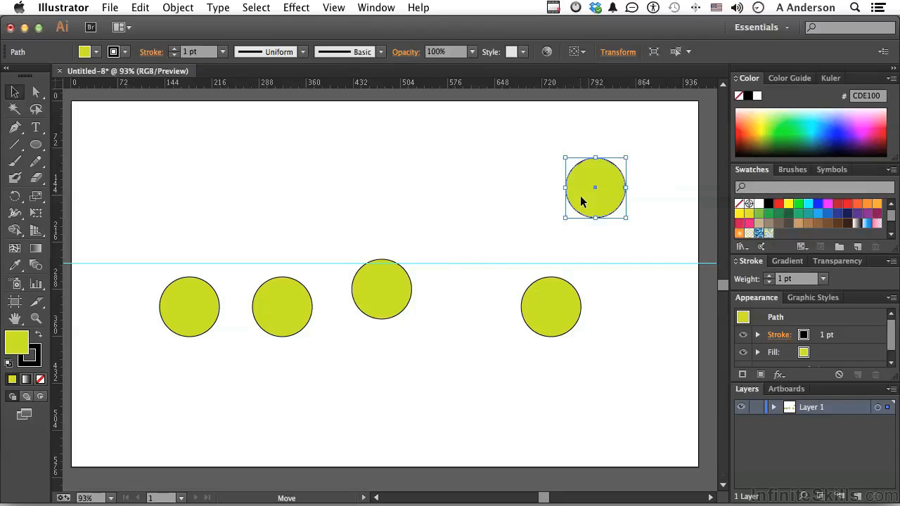
Step: Place a second horizontal guide above the existing one at about 144 px and delete it
drag(426, 85, 426, 144)
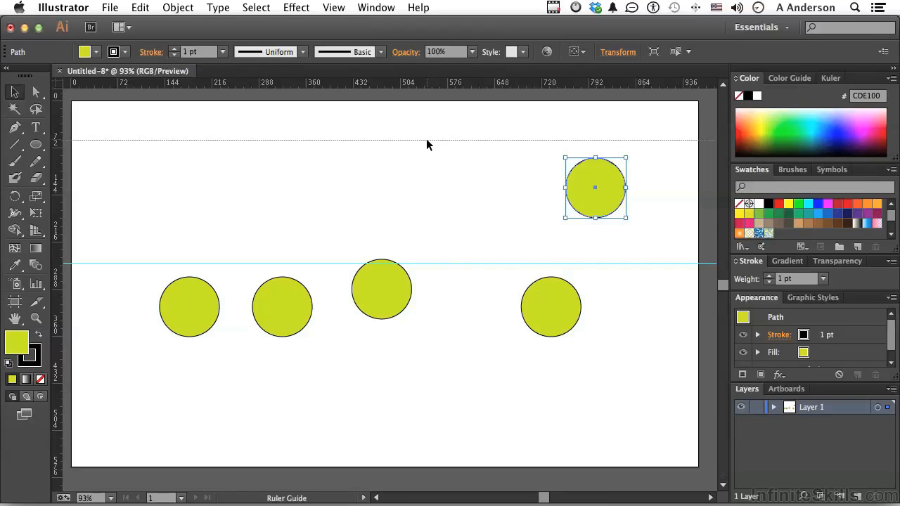
drag(426, 139, 427, 142)
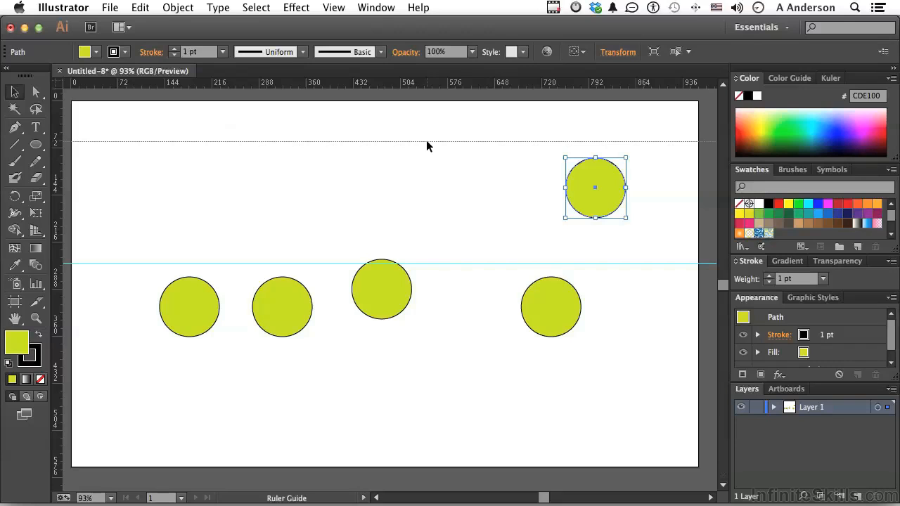
mouse_move(426, 140)
mouse_down()
mouse_move(429, 61)
mouse_move(432, 197)
mouse_up()
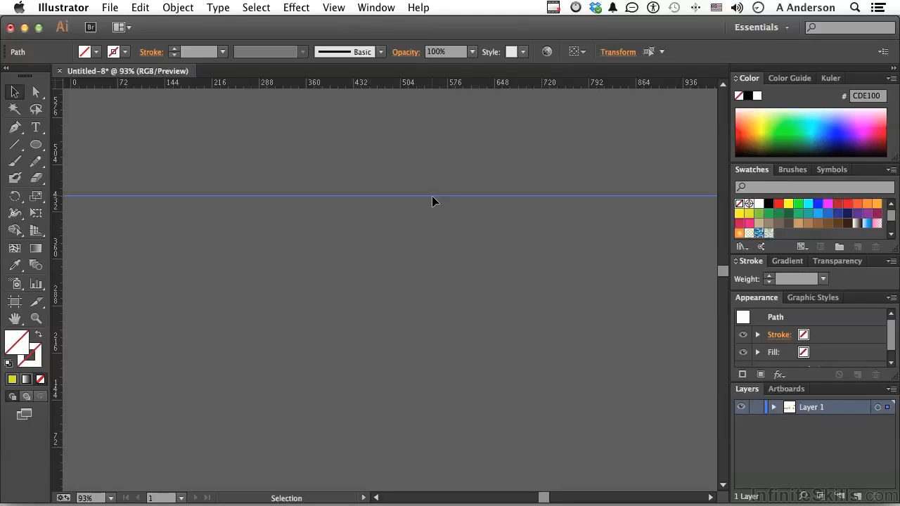
key(Delete)
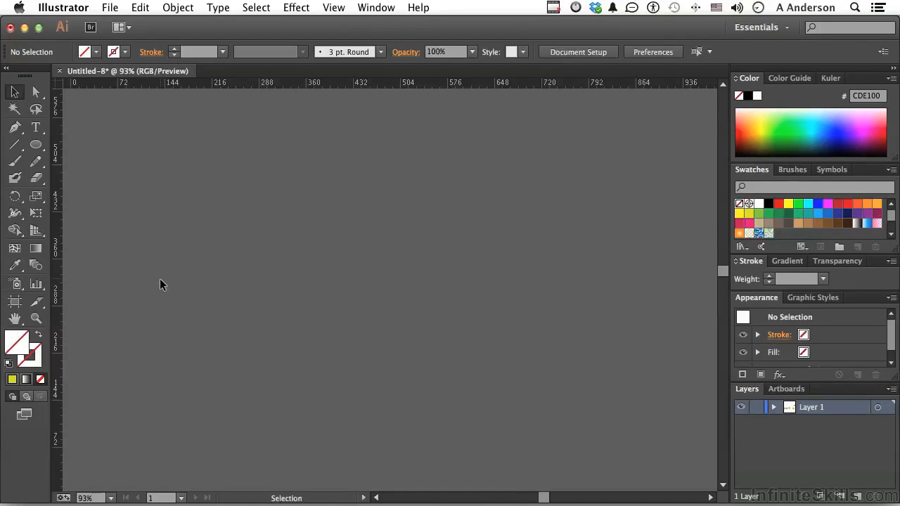
click(15, 319)
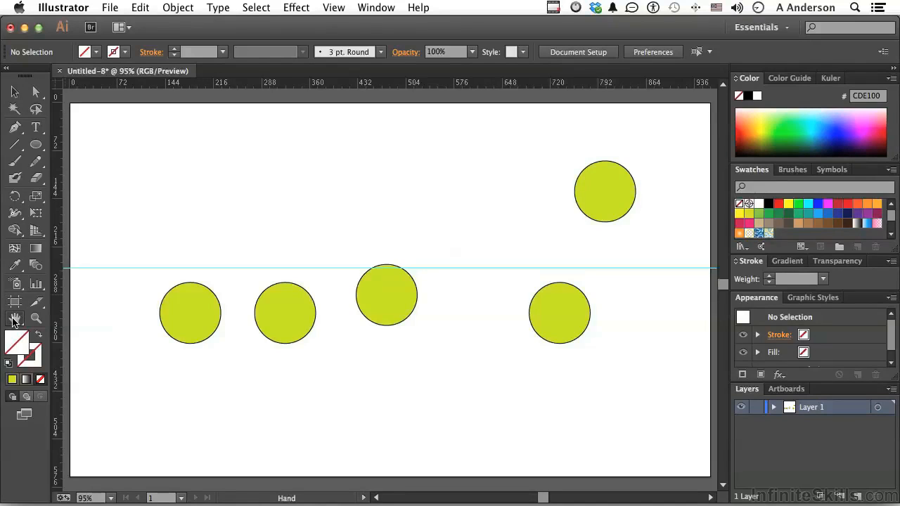
Step: Create a guide from the horizontal ruler, flip it to vertical, and place it at about 103 px, left of the first circle
drag(203, 83, 205, 146)
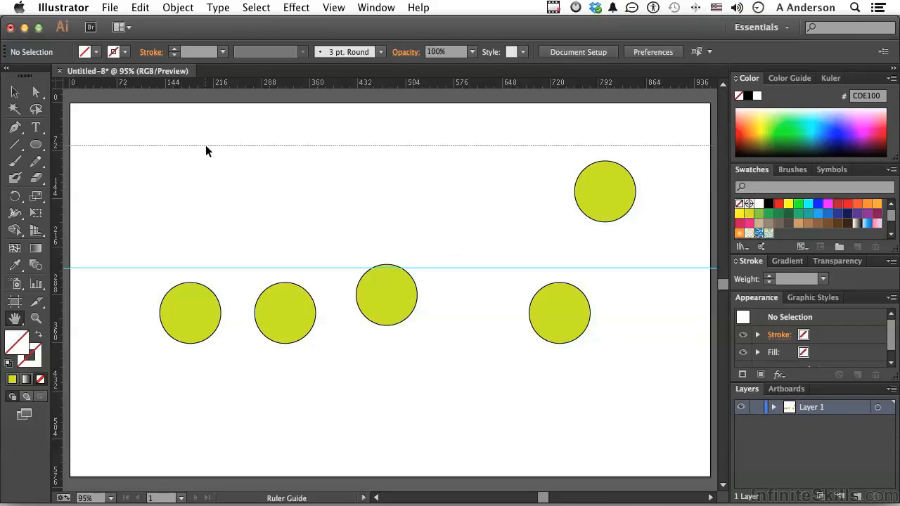
key(alt)
key(alt)
key(alt)
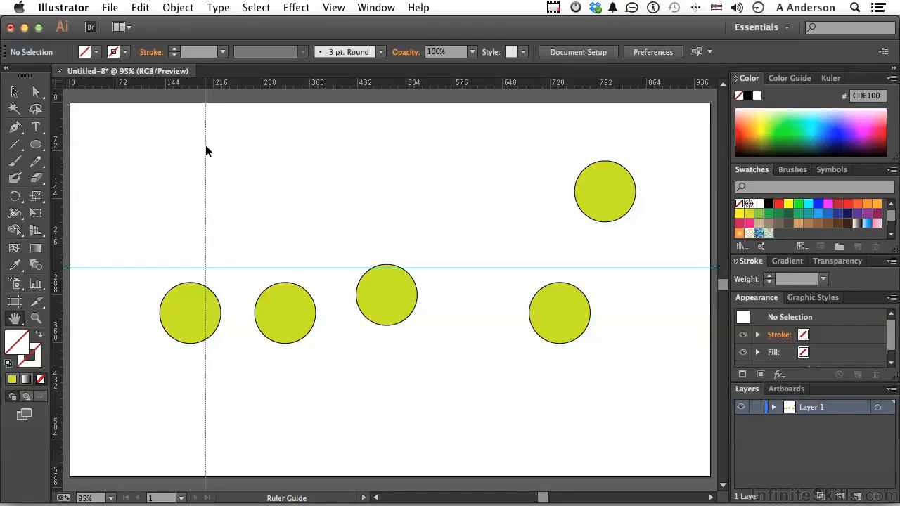
drag(206, 146, 139, 168)
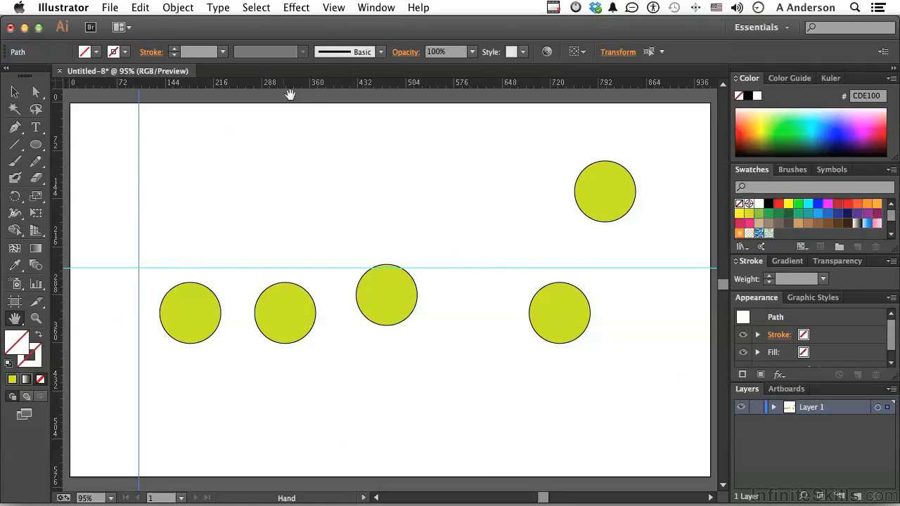
Step: Clear all guides from the document
click(334, 8)
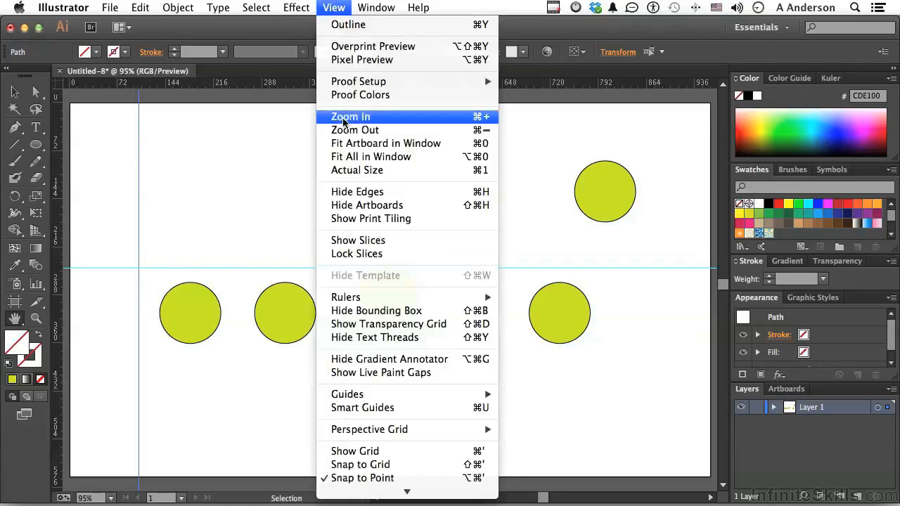
mouse_move(370, 397)
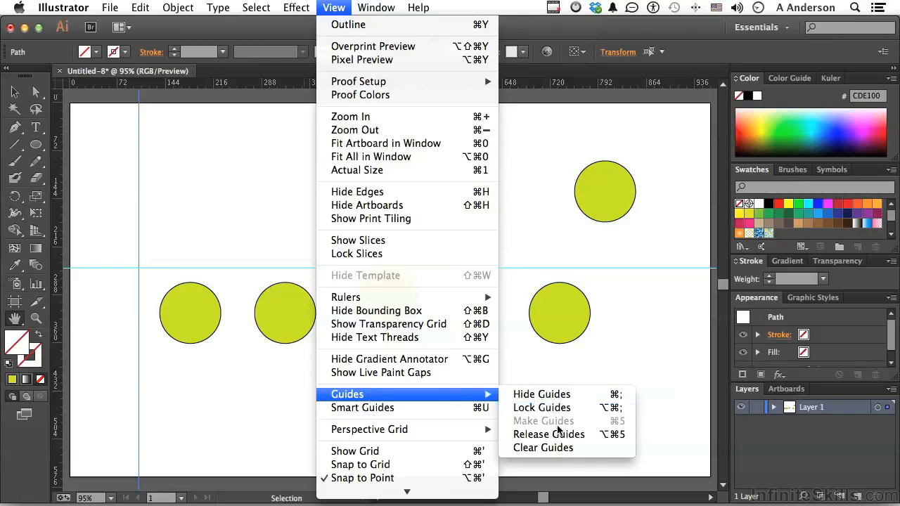
click(552, 449)
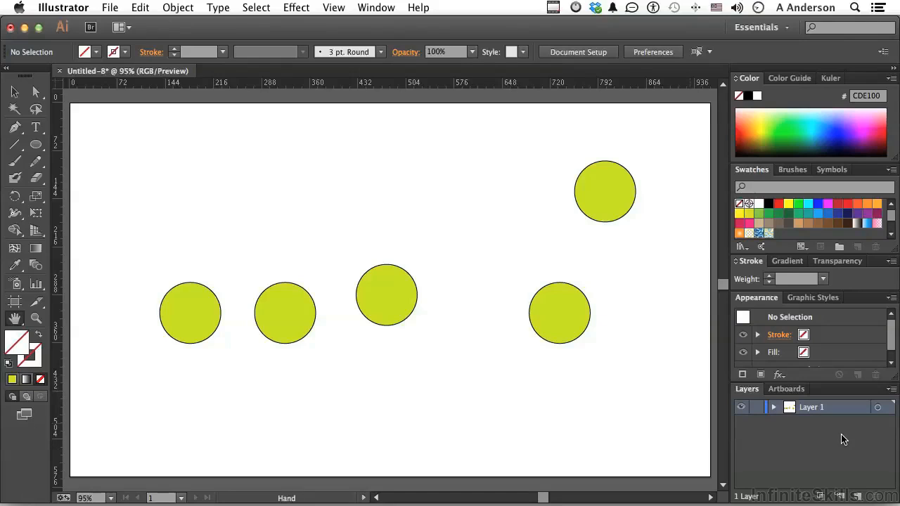
Step: Add a new layer named Guides above Layer 1 and make it the active layer
click(857, 497)
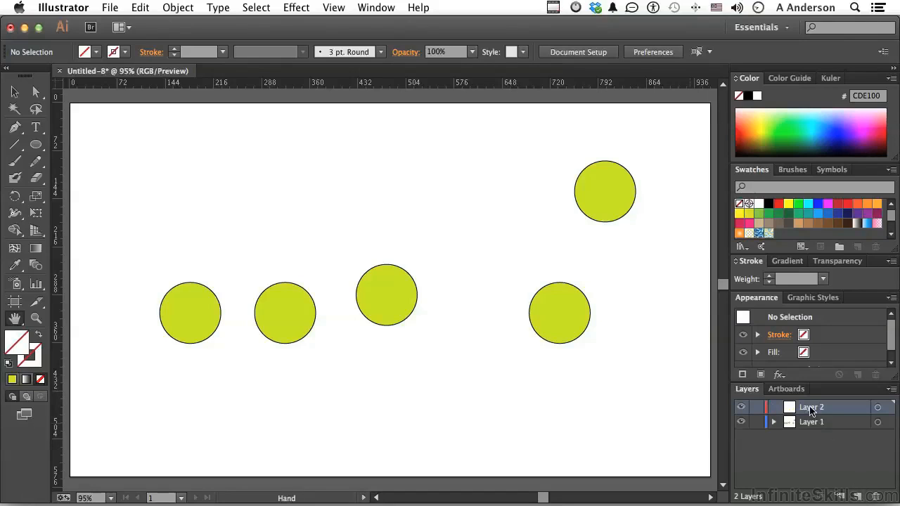
double_click(812, 408)
text(Guides)
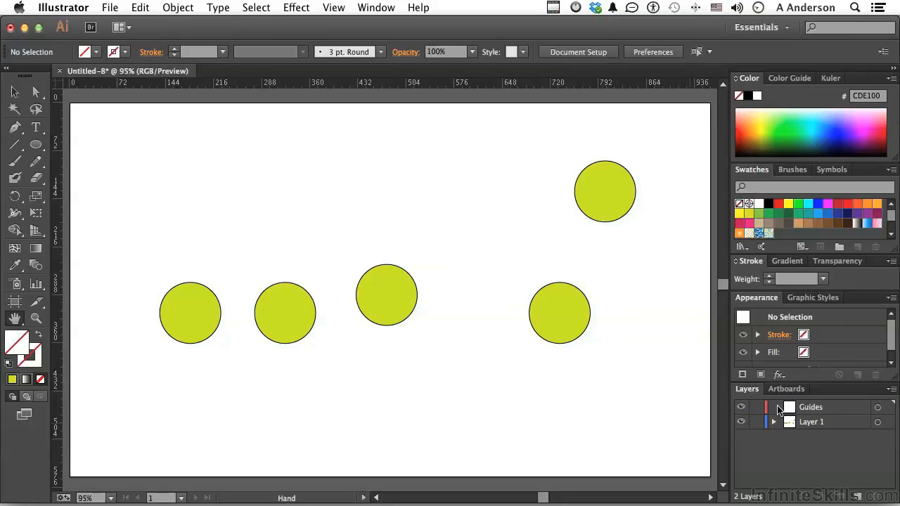
click(830, 414)
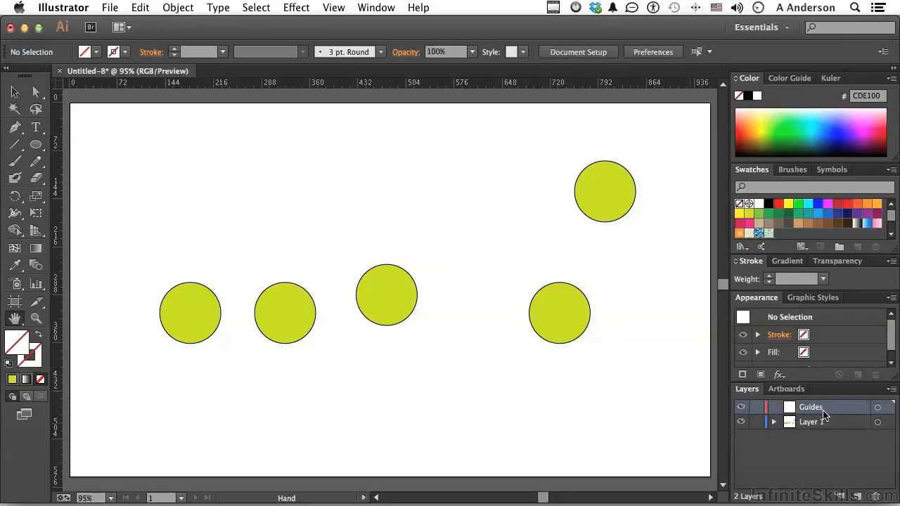
Step: On the Guides layer, place a horizontal guide along the raised circle's top edge and a vertical guide at about 126 px
key(v)
drag(407, 86, 403, 161)
drag(56, 234, 153, 234)
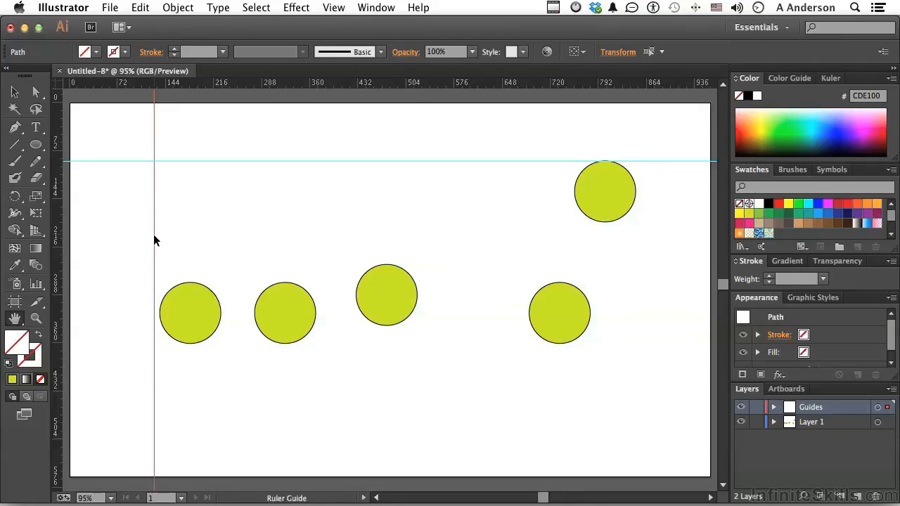
Step: Hide the Guides layer, show it again, and lock it
click(742, 407)
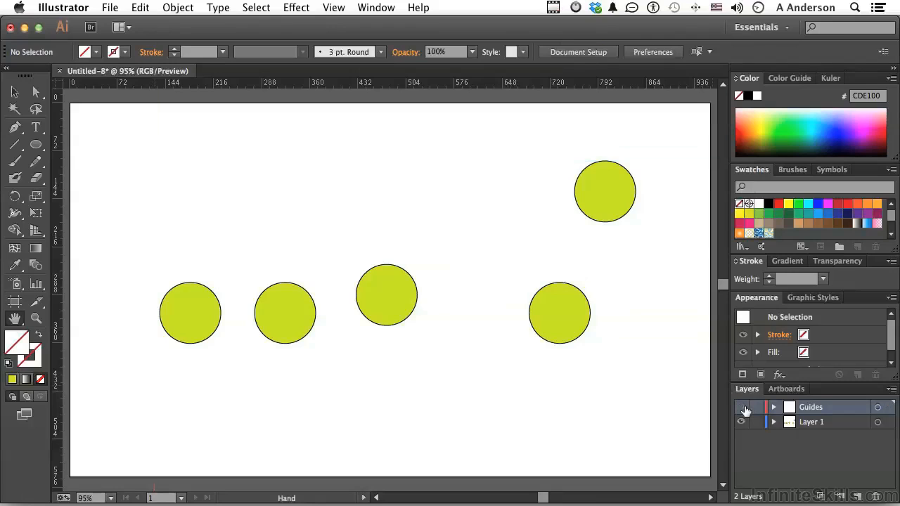
click(743, 407)
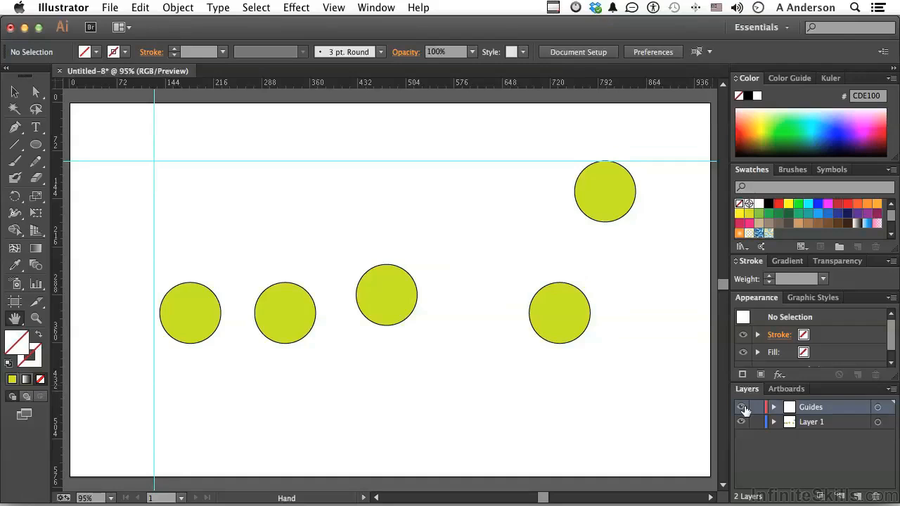
click(757, 408)
Step: Delete all the circles on Layer 1, then unlock the Guides layer and delete its guides
key(super+a)
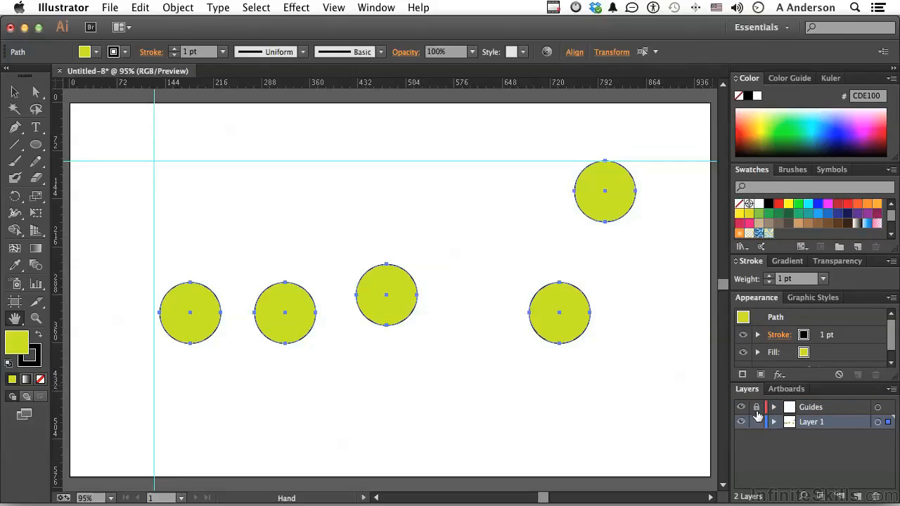
key(Delete)
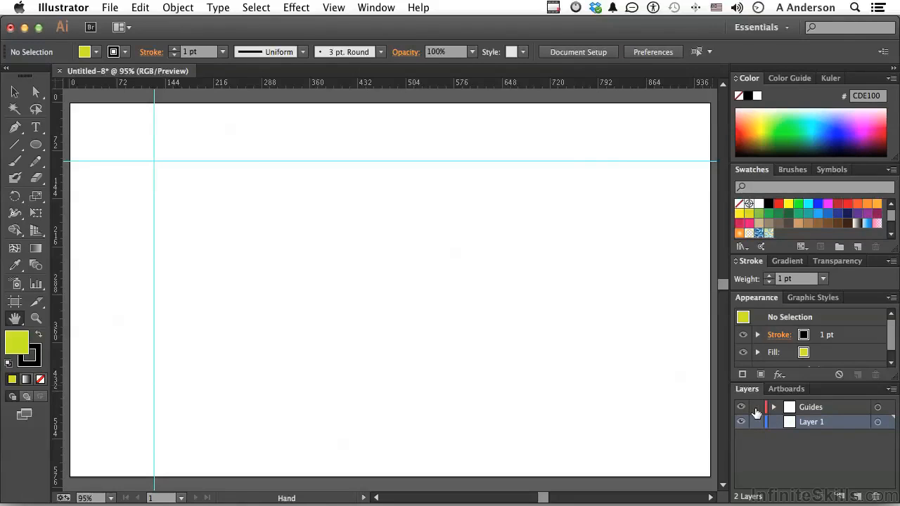
key(super+a)
key(Delete)
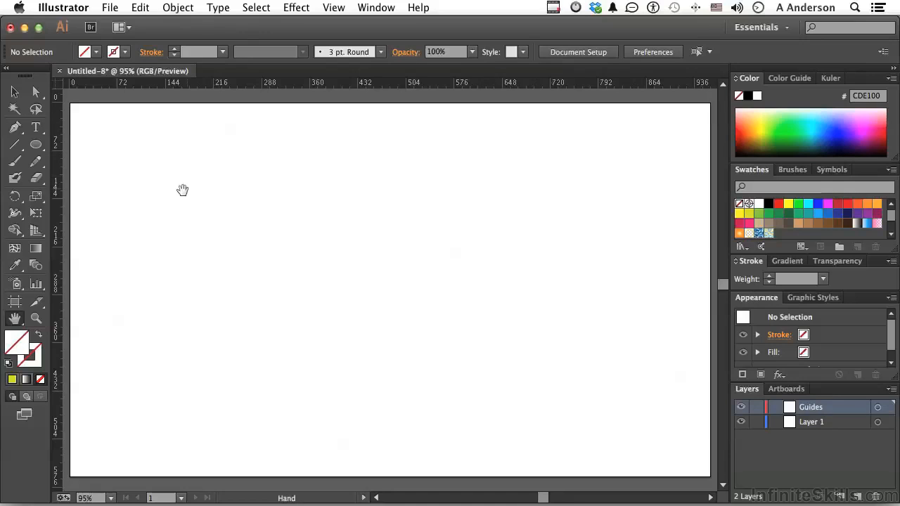
Step: Place a vertical guide at about 220 px and a horizontal guide at about 144 px on the Guides layer
drag(64, 221, 217, 219)
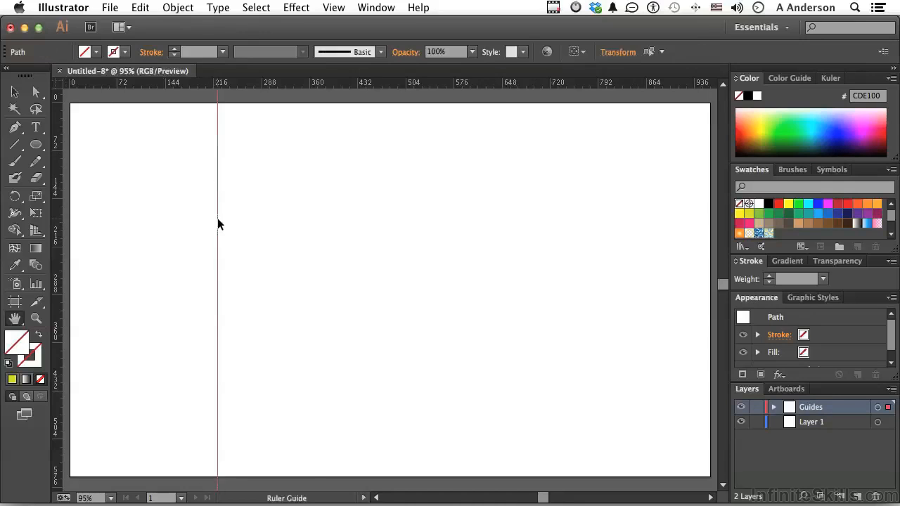
drag(348, 83, 346, 199)
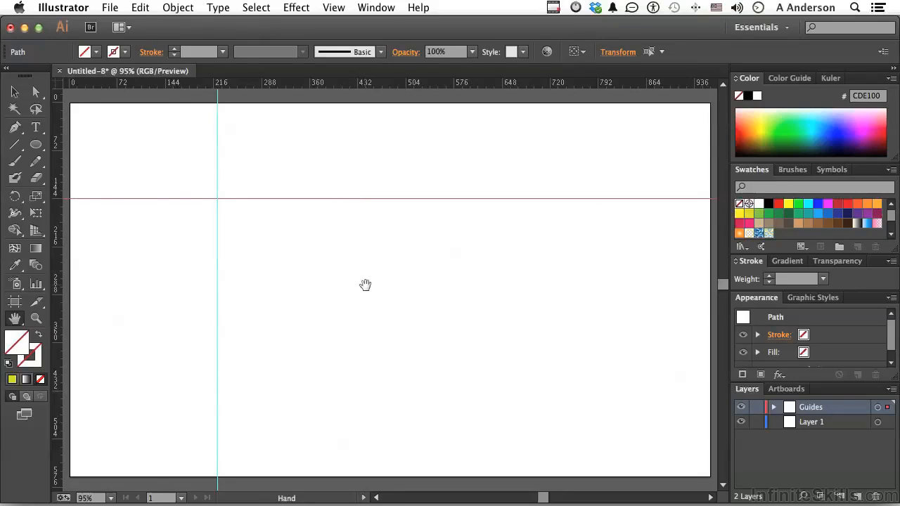
Step: Draw a 45-degree line rising from the artboard's lower middle to its upper right and convert it into a guide
click(16, 148)
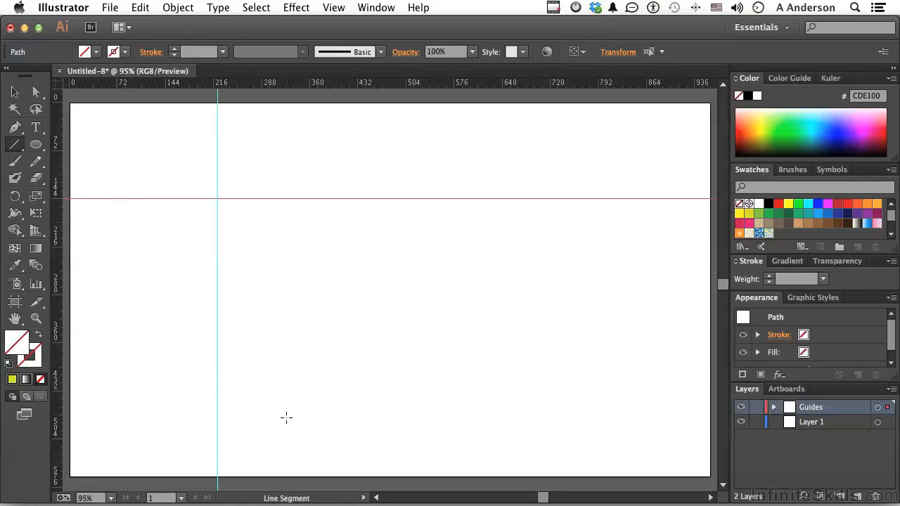
drag(283, 420, 590, 234)
drag(575, 184, 581, 164)
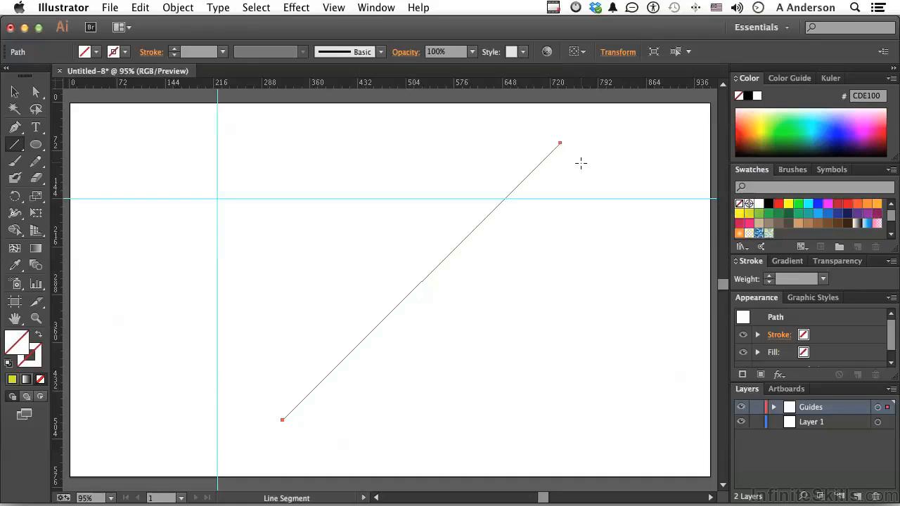
click(336, 10)
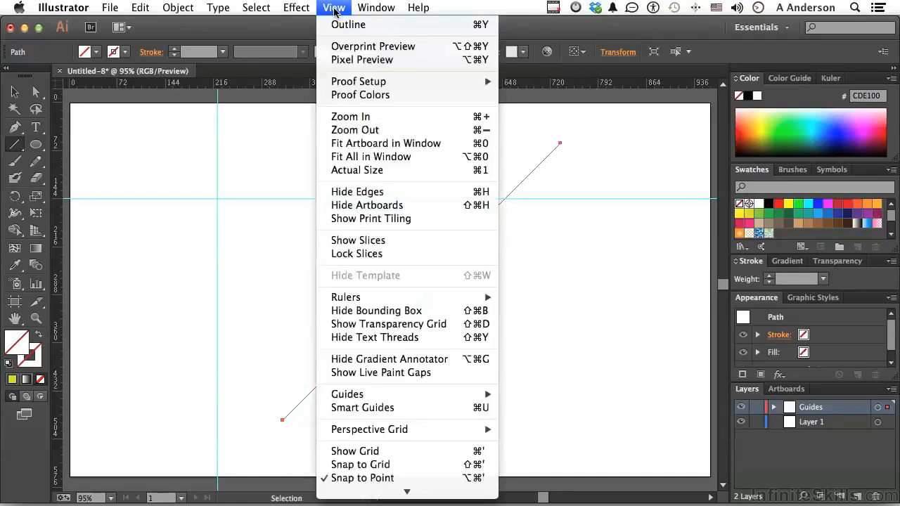
mouse_move(379, 397)
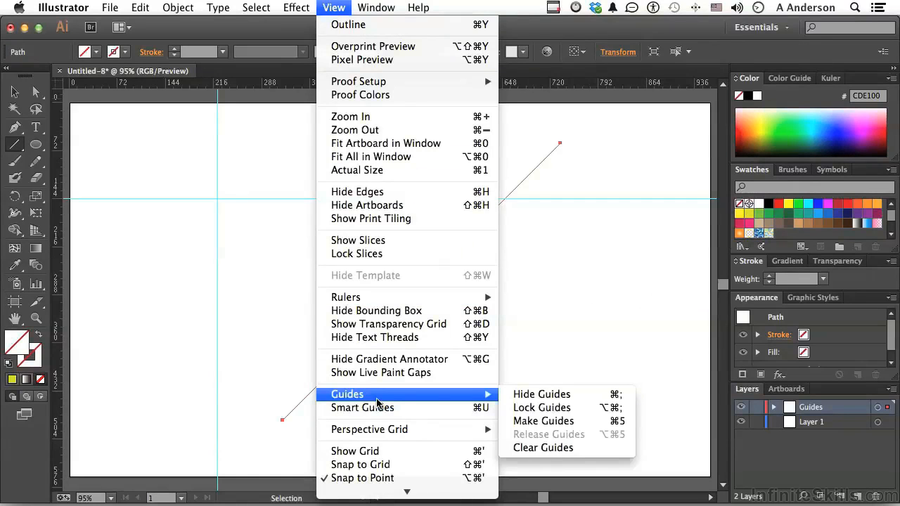
click(546, 422)
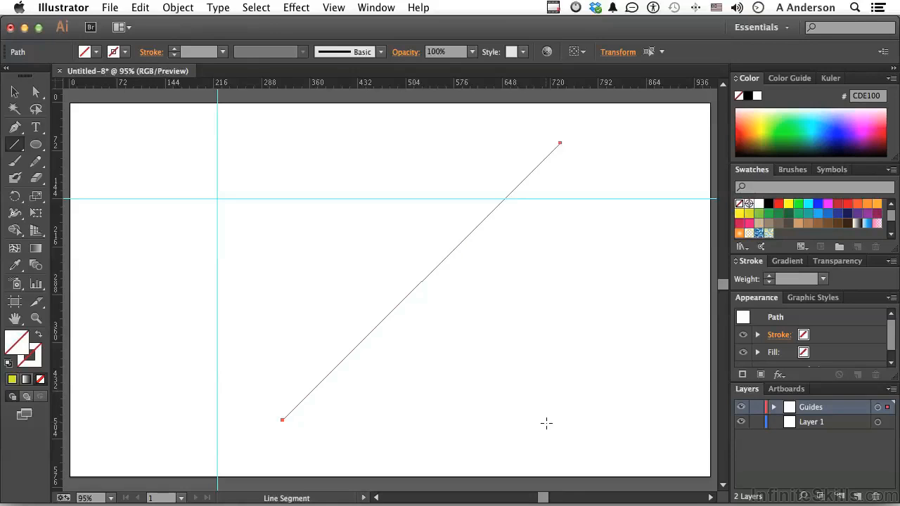
Step: Select everything on the artboard and delete the diagonal, vertical and horizontal guides
key(ctrl+a)
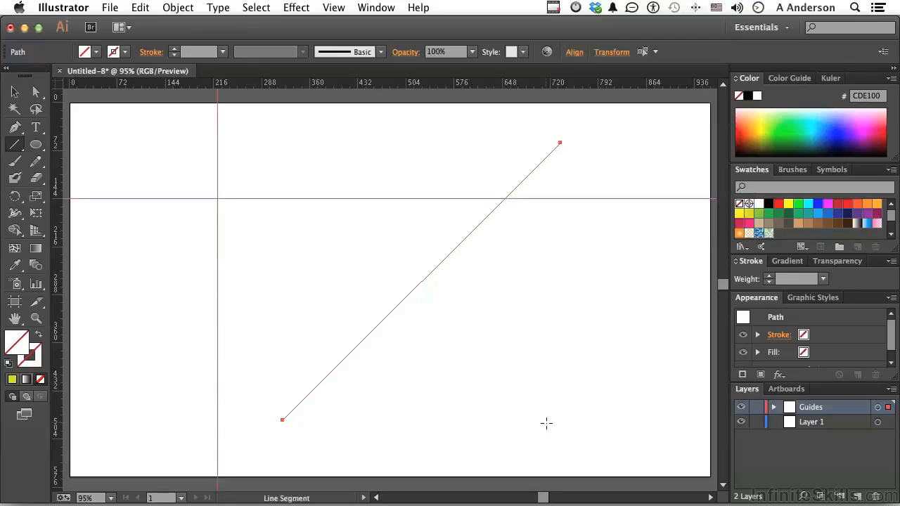
key(Delete)
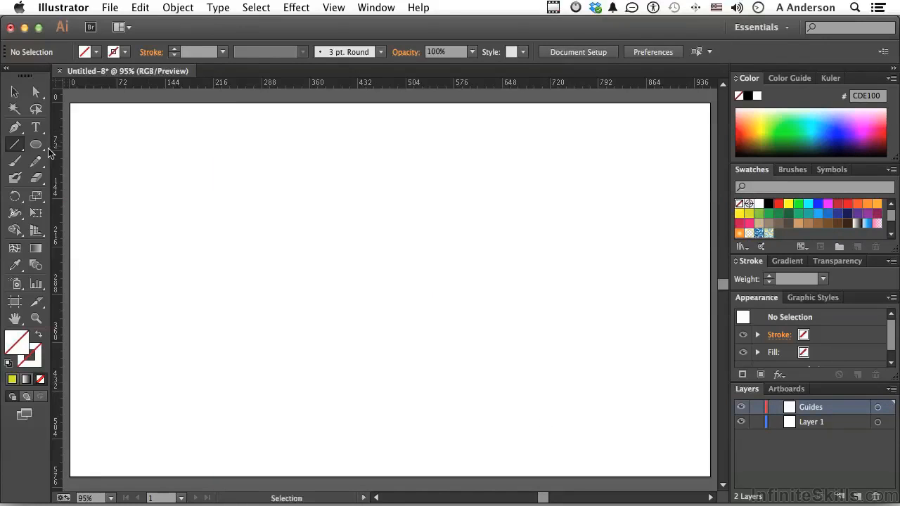
Step: Draw a rectangle covering the whole artboard on Layer 1 and fill it with cyan 15E1FF
click(39, 150)
drag(39, 150, 78, 146)
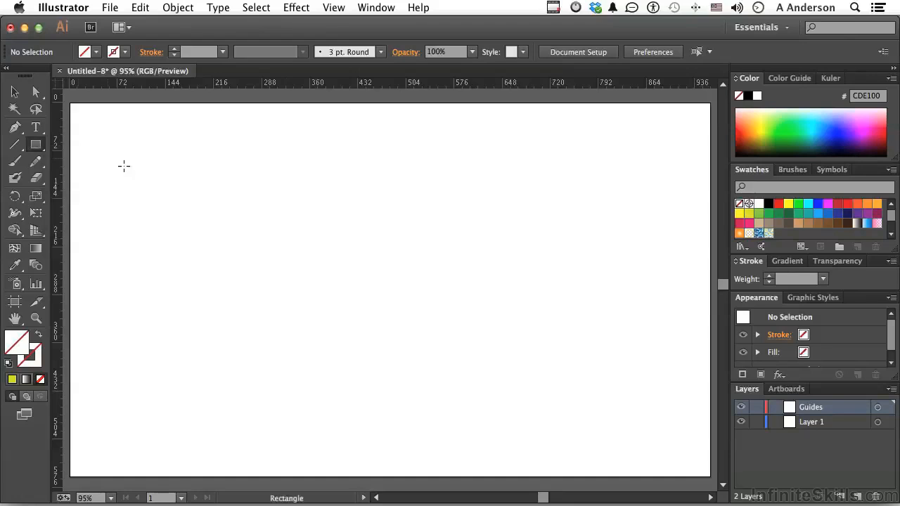
click(805, 424)
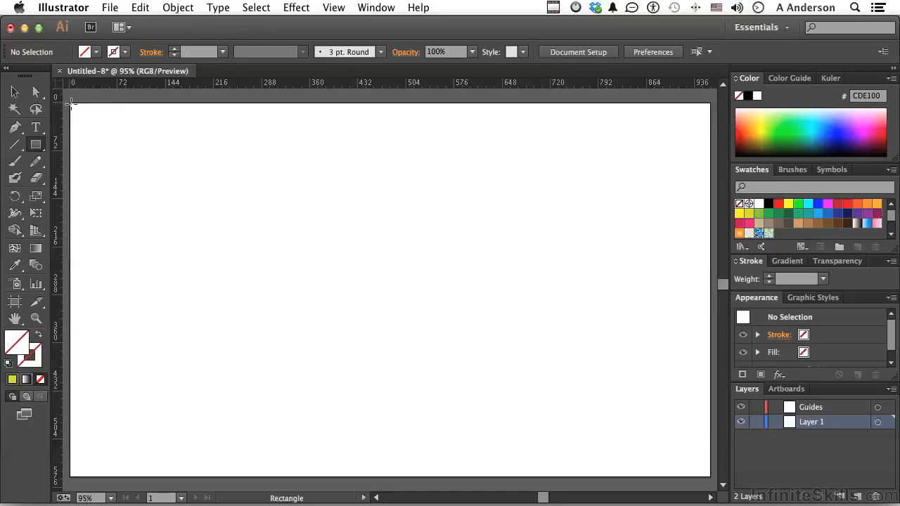
drag(70, 102, 711, 476)
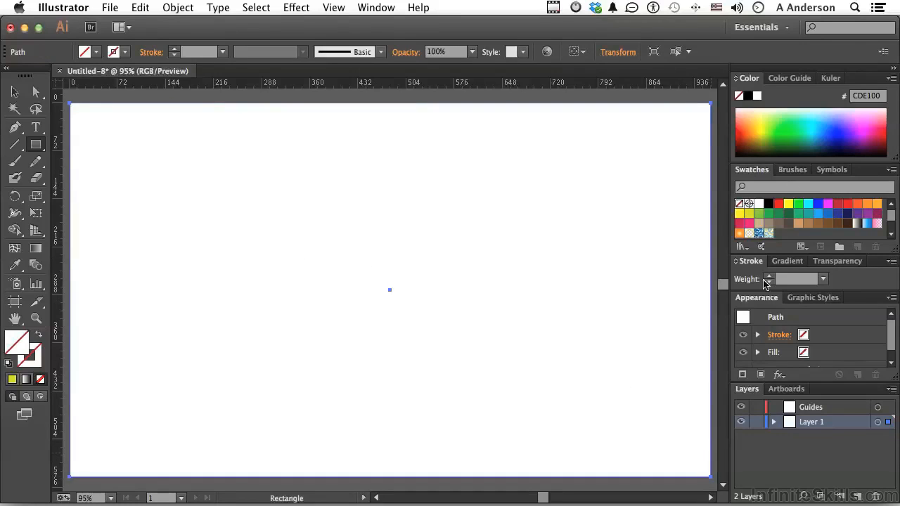
click(819, 124)
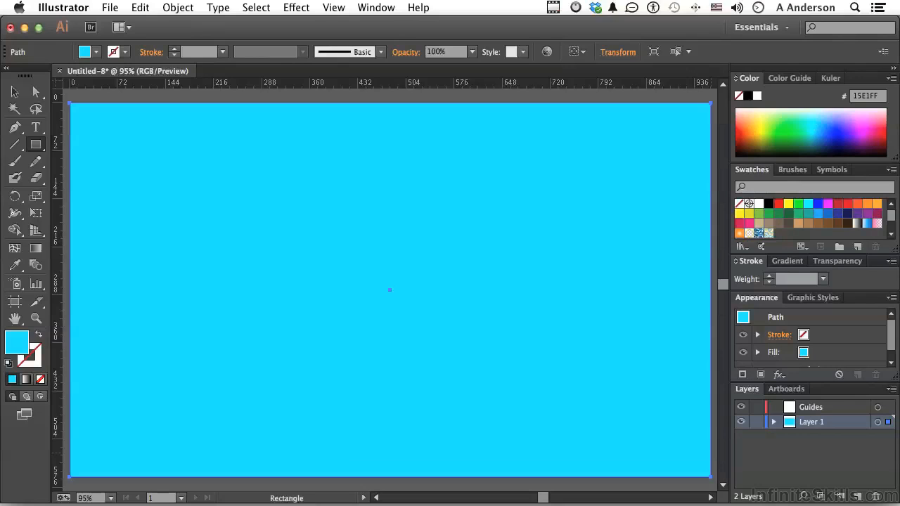
Step: Place a horizontal guide at about 144 px across the cyan rectangle and release it into an ordinary path
drag(209, 81, 217, 200)
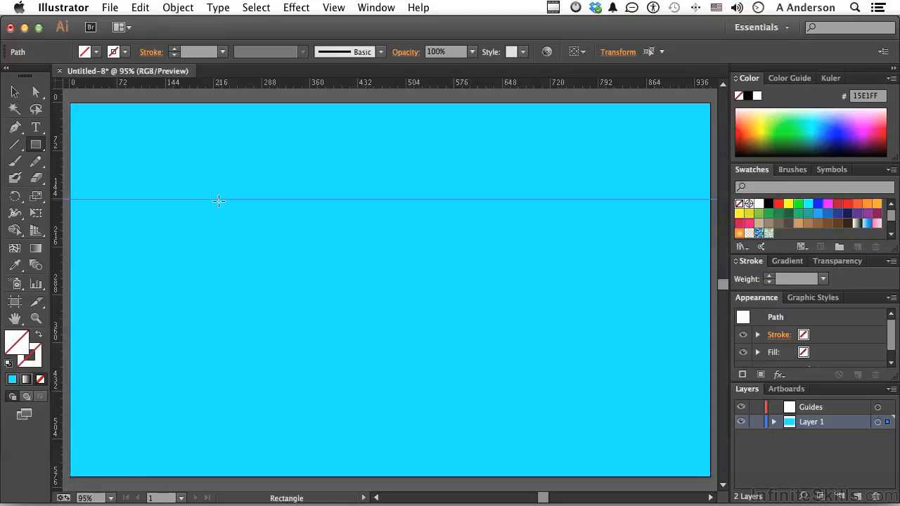
key(backslash)
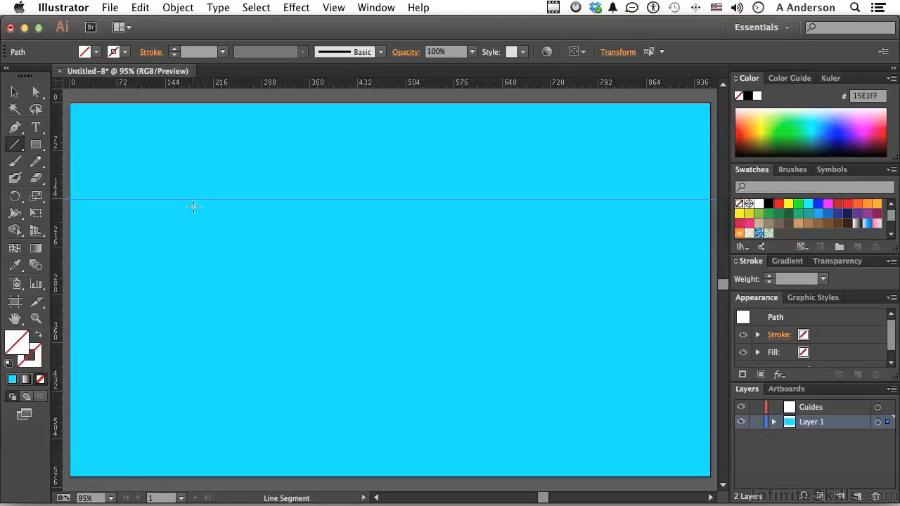
click(16, 94)
click(177, 176)
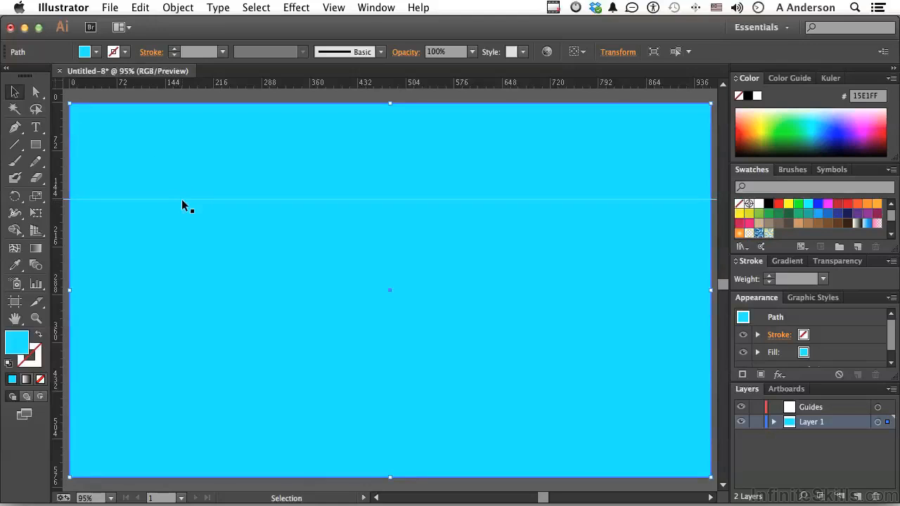
click(182, 200)
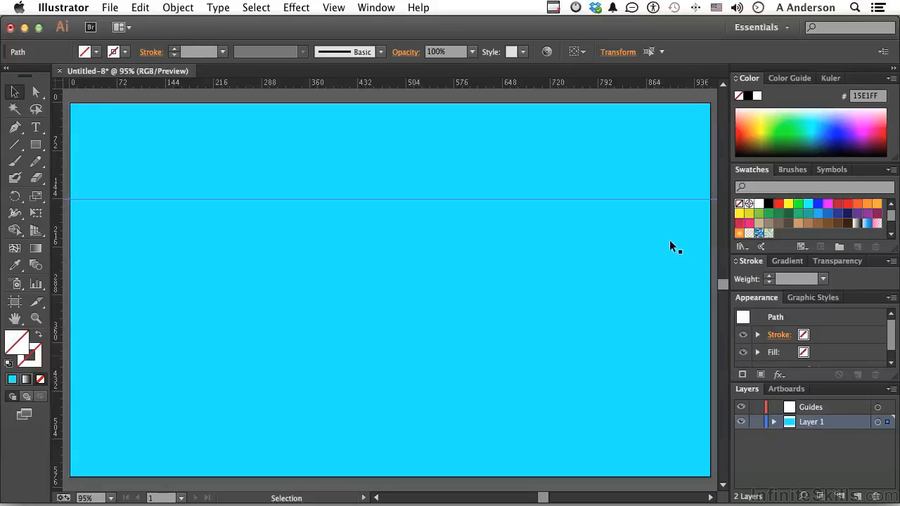
click(334, 7)
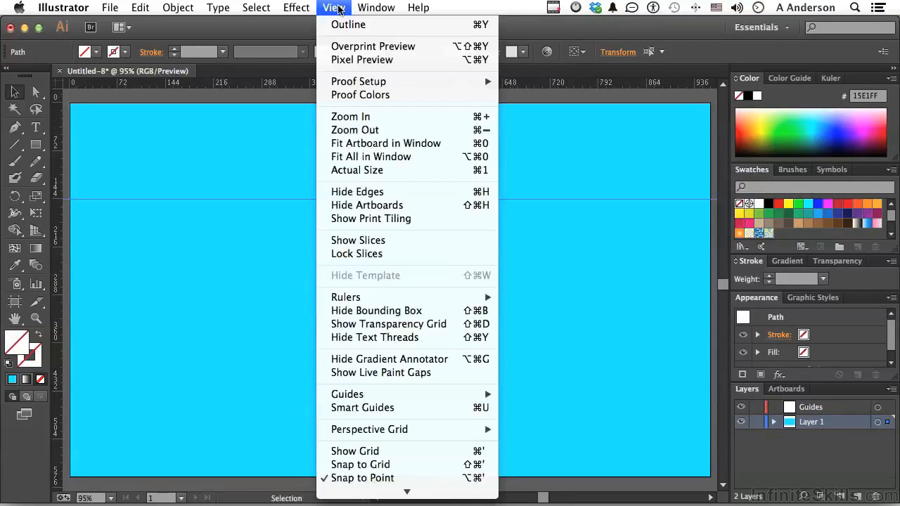
mouse_move(370, 401)
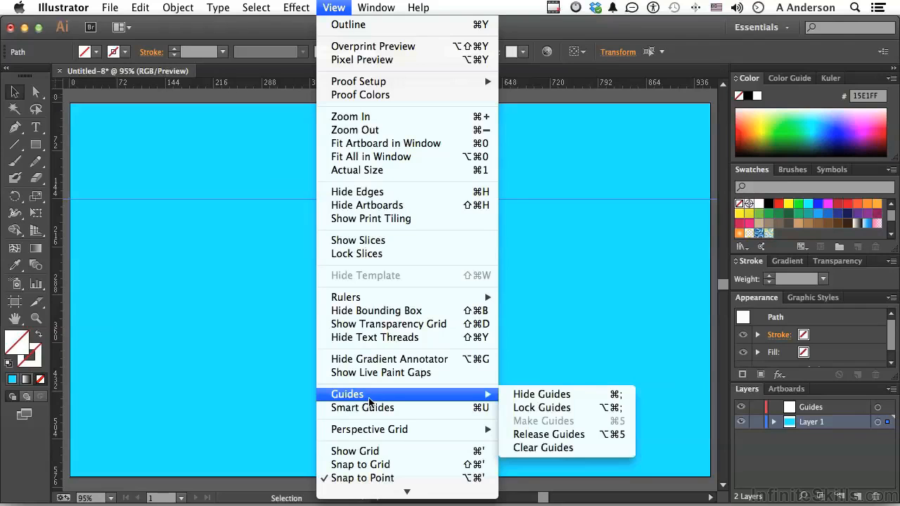
click(602, 440)
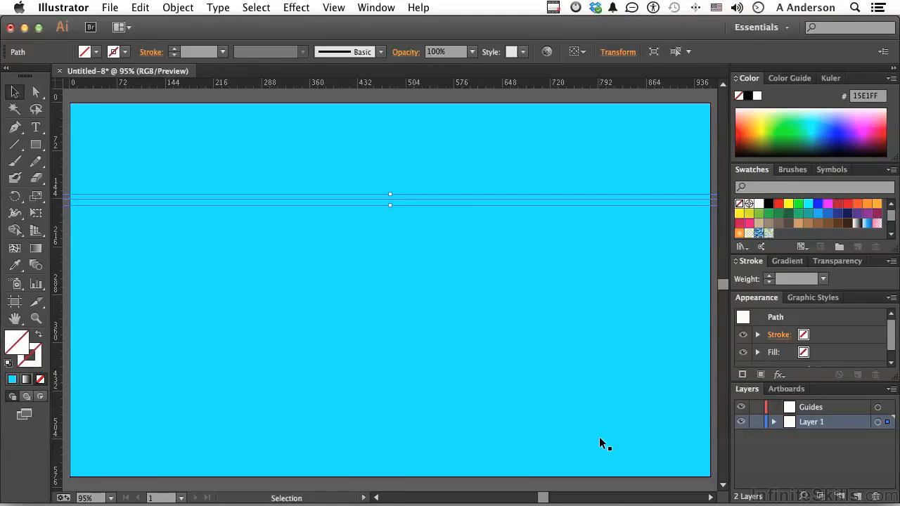
Step: Divide the cyan rectangle below along the released guide path with Divide Objects Below
click(178, 8)
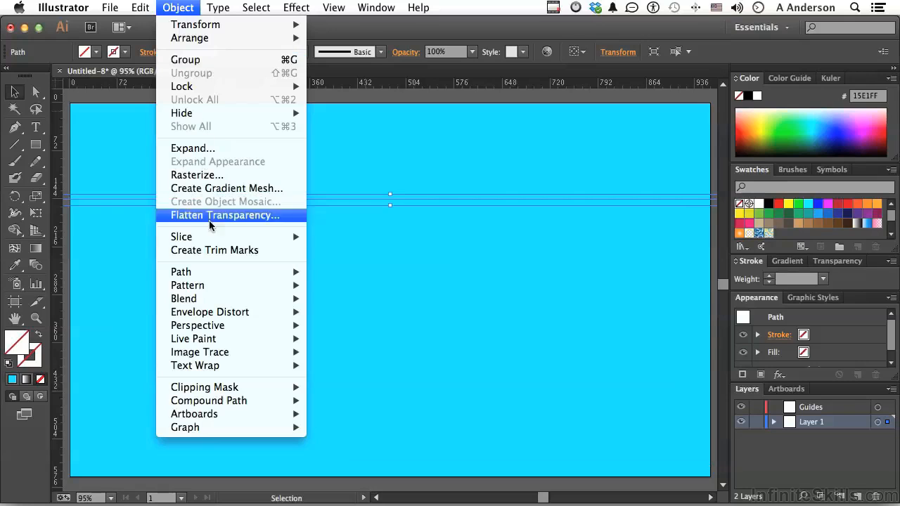
mouse_move(219, 274)
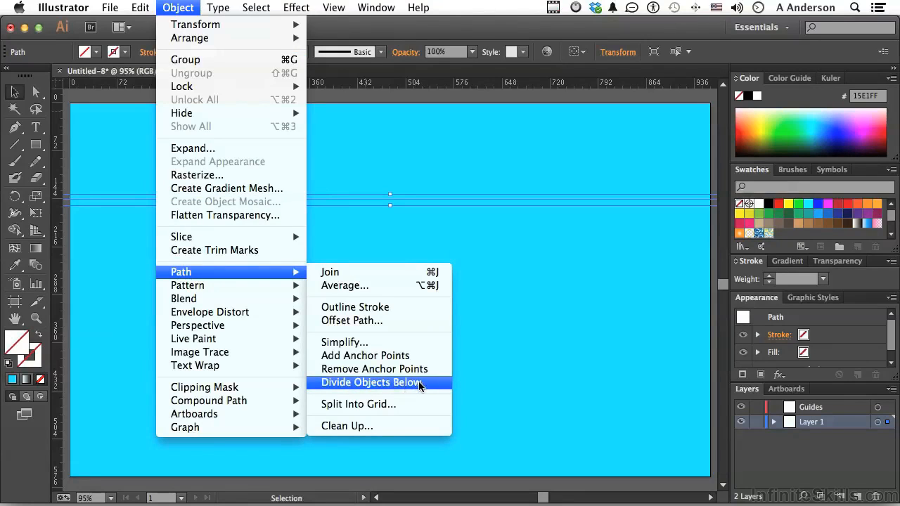
click(403, 383)
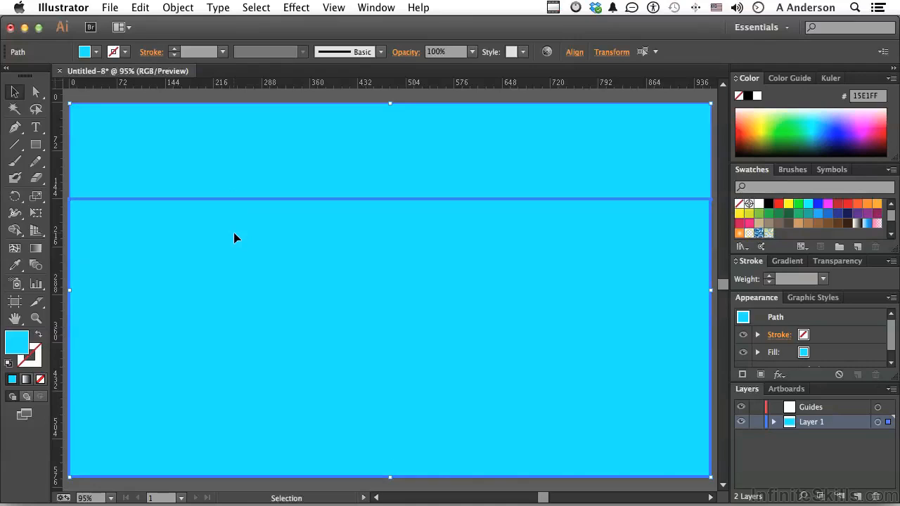
Step: Select only the lower piece of the divided rectangle and move it about 40 px right and 40 px down
shift+click(219, 147)
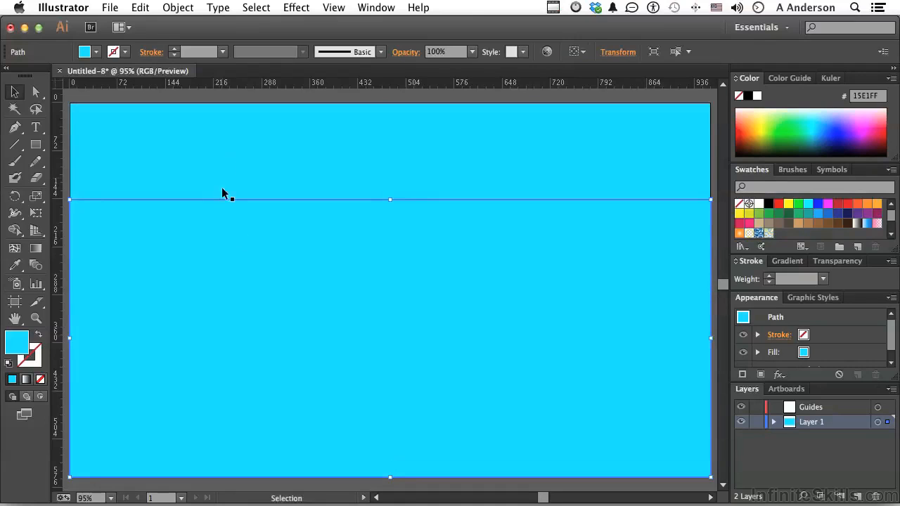
click(235, 184)
drag(261, 267, 289, 293)
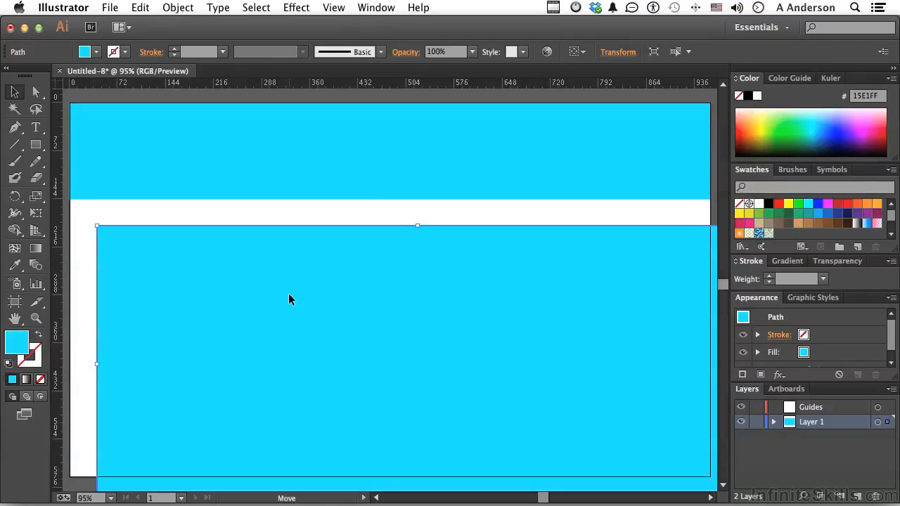